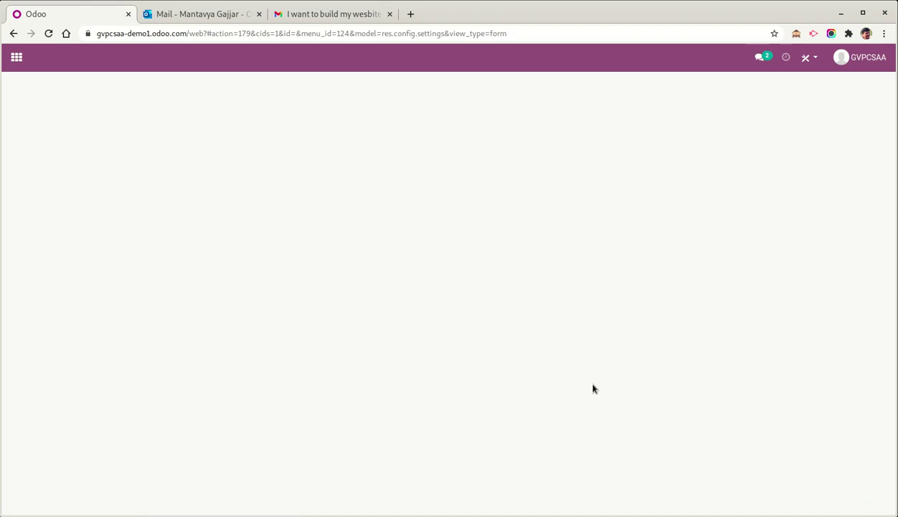
# - Open the Outlook CRM Extension documentation from the CRM settings and copy the Odoo for Outlook manifest URL
pyautogui.scroll(-2, 593, 388)
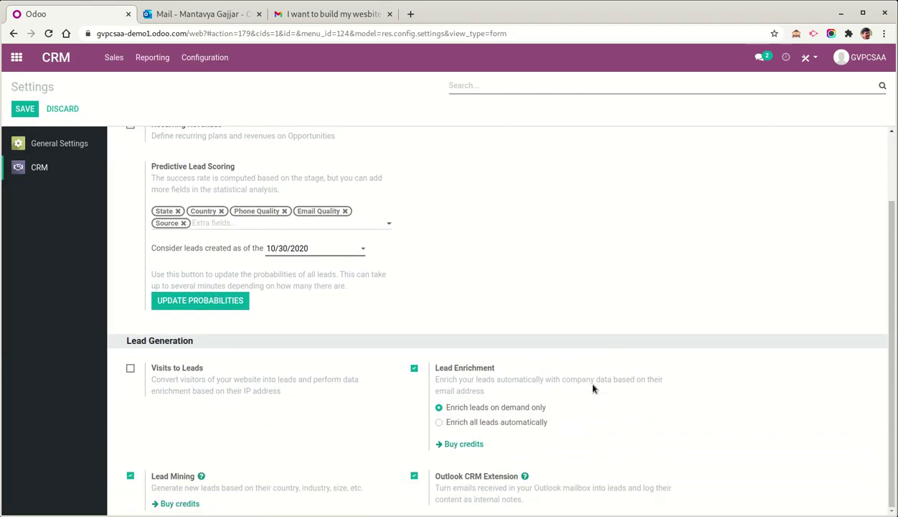
pyautogui.click(526, 476)
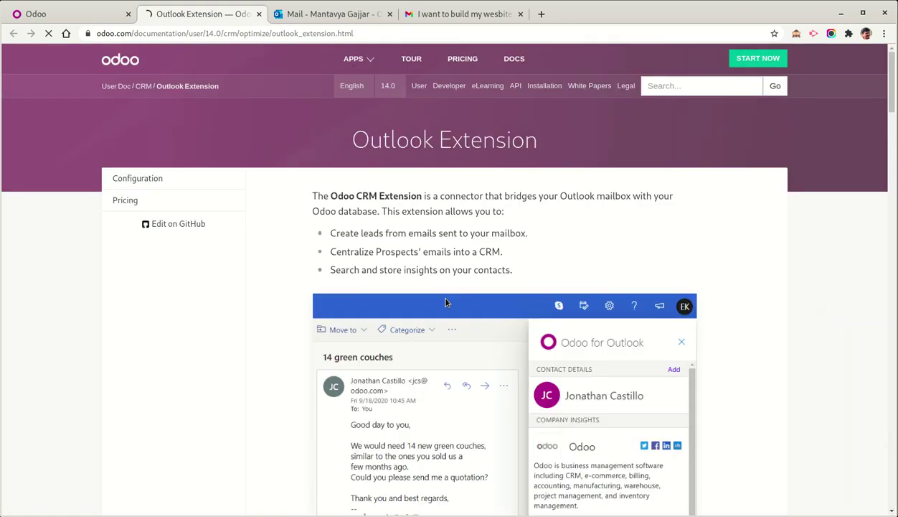
pyautogui.scroll(-5, 446, 302)
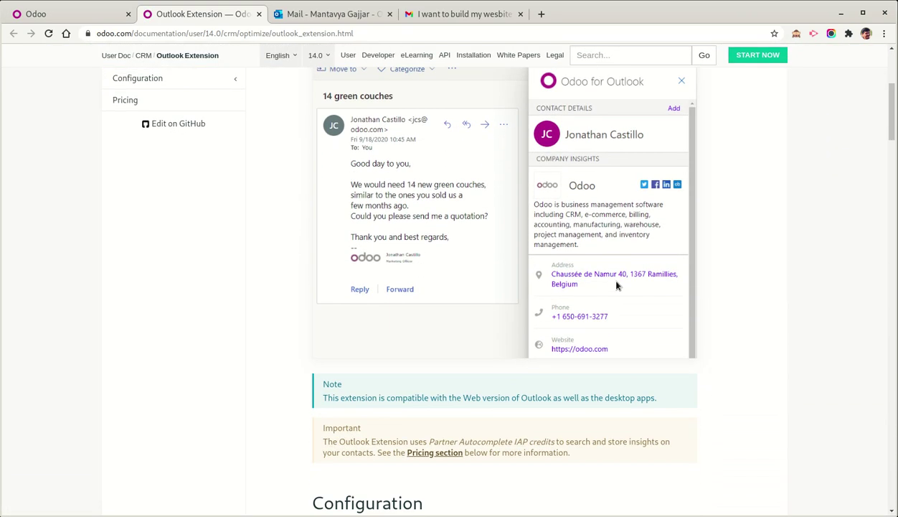
pyautogui.scroll(-5, 616, 286)
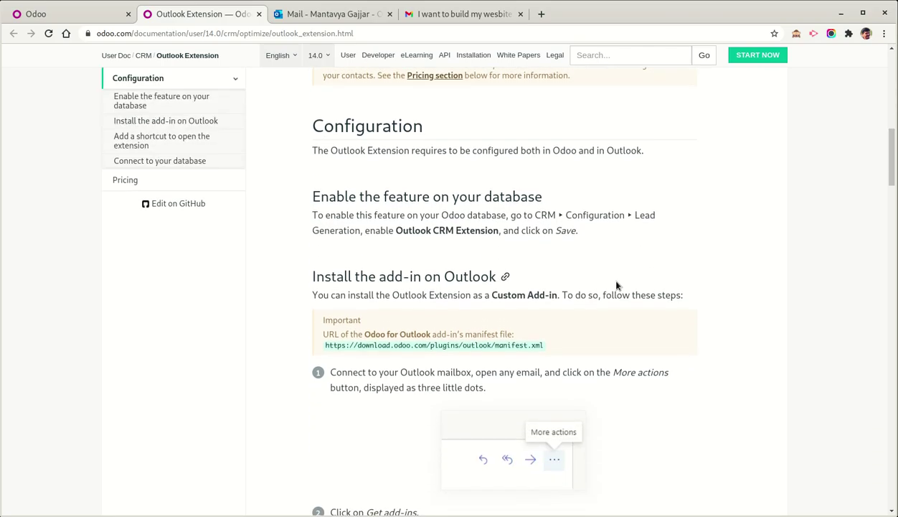
pyautogui.scroll(-1, 616, 285)
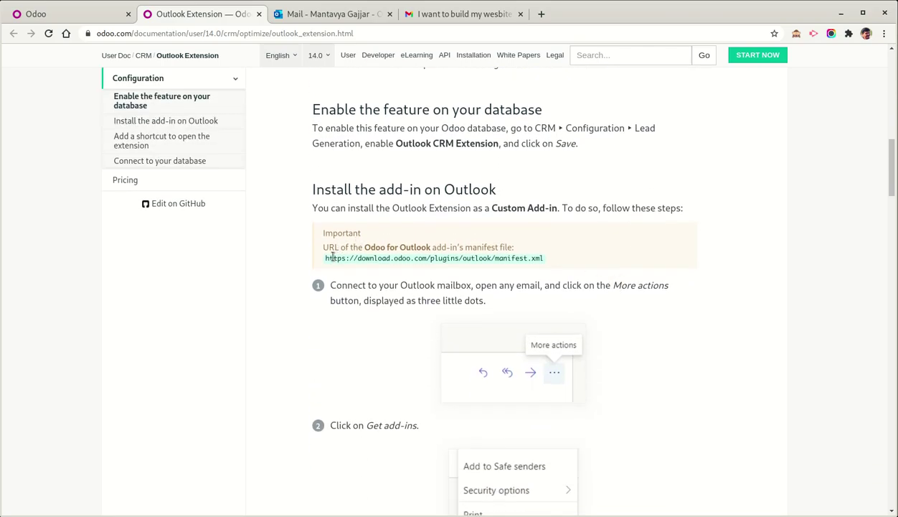
pyautogui.moveTo(326, 259); pyautogui.dragTo(593, 264)
pyautogui.hotkey('ctrl', 'c')
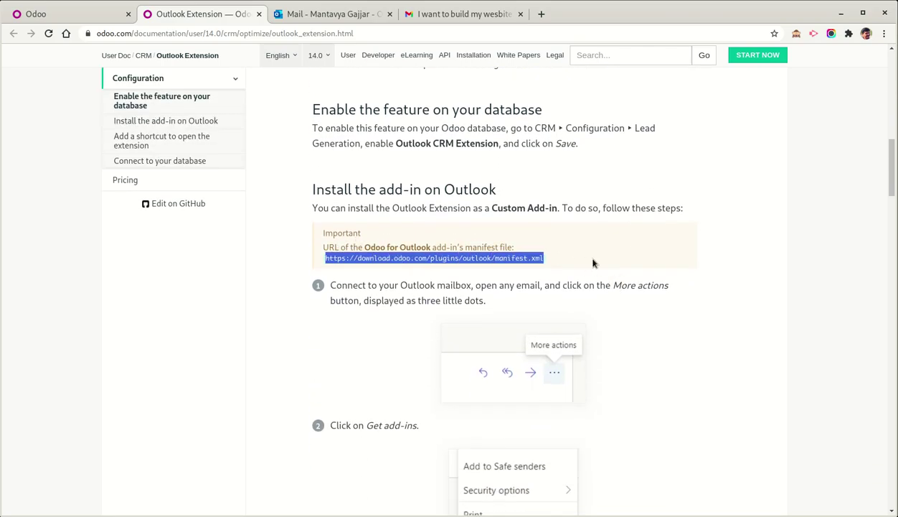
# - Switch to the Outlook mailbox and start adding a custom add-in from a URL through the open email's add-ins
pyautogui.click(327, 17)
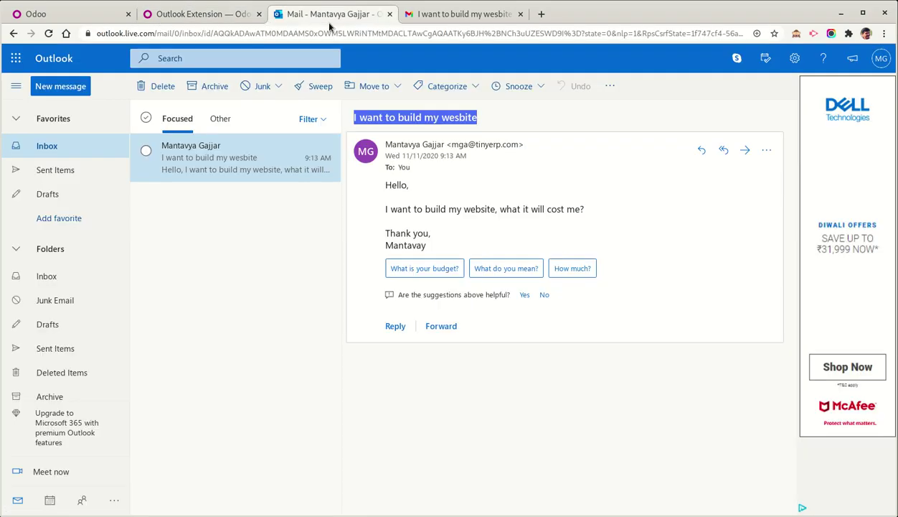
pyautogui.click(766, 150)
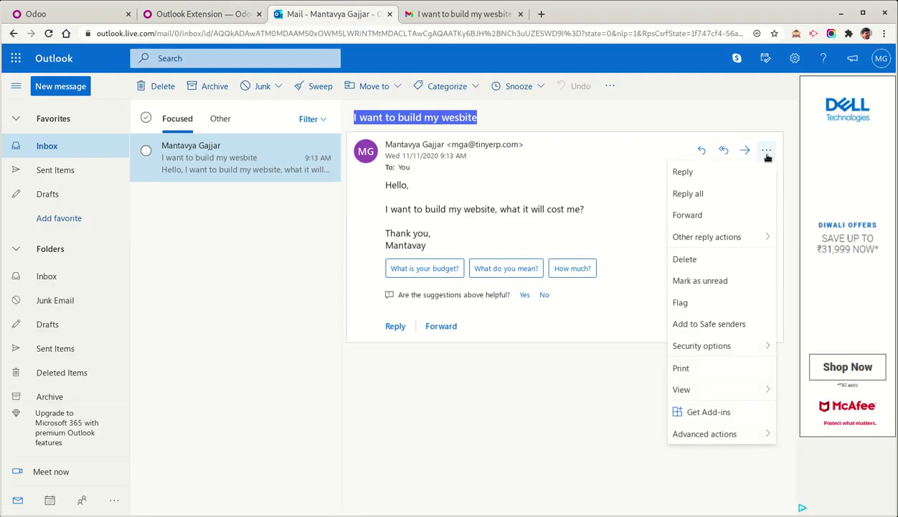
pyautogui.click(722, 412)
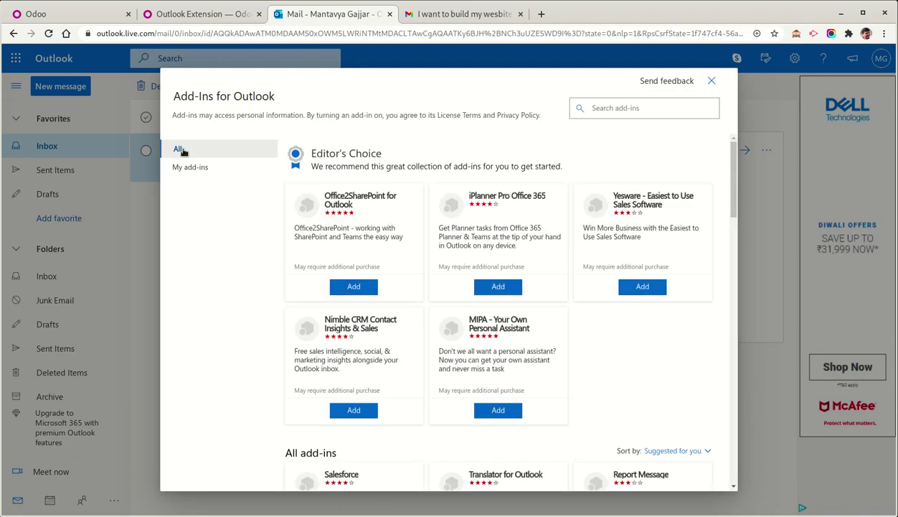
pyautogui.click(191, 167)
pyautogui.scroll(-1, 459, 373)
pyautogui.click(482, 402)
pyautogui.click(486, 420)
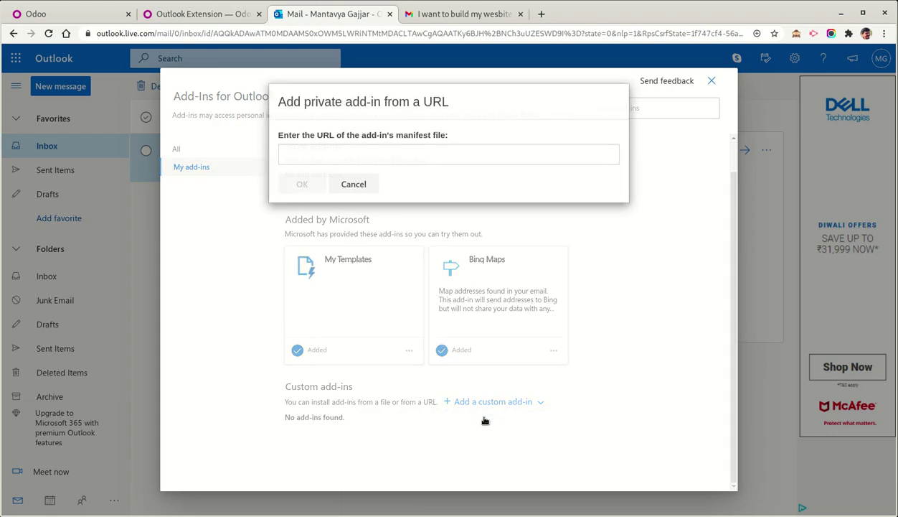
pyautogui.click(396, 159)
pyautogui.hotkey('ctrl', 'v')
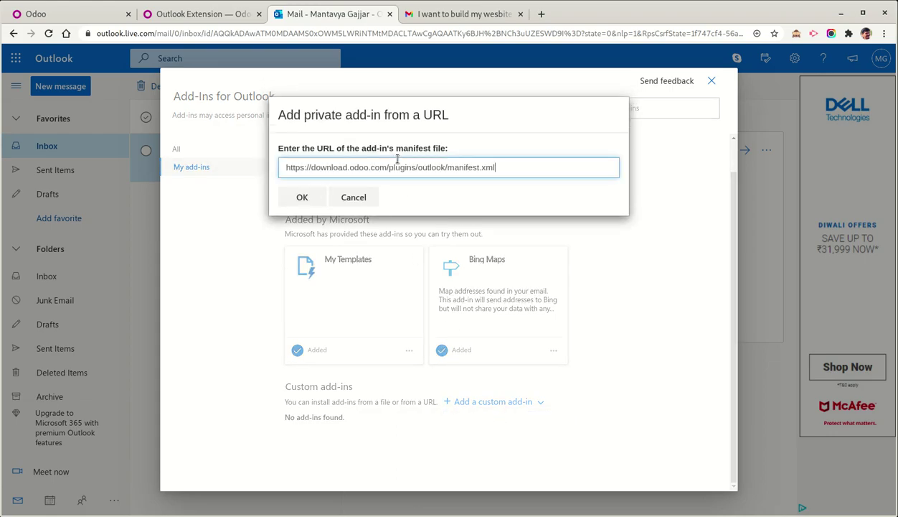
pyautogui.click(310, 198)
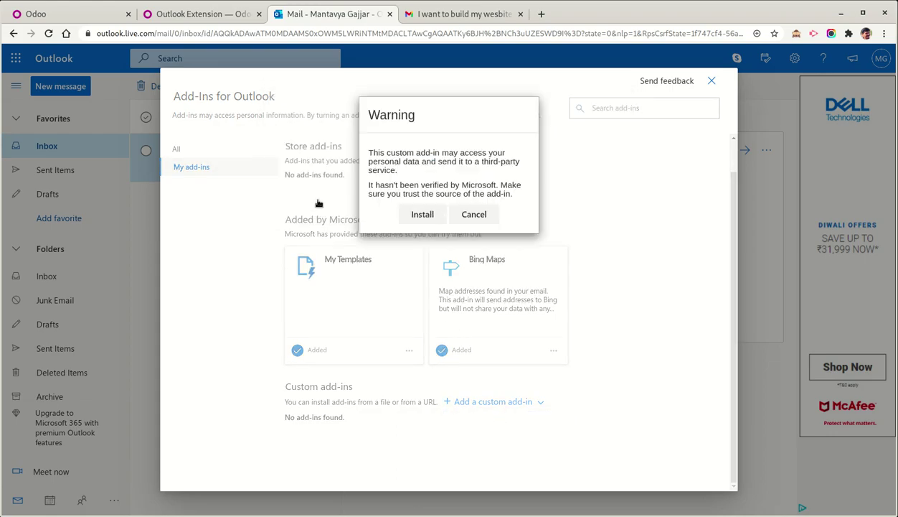
pyautogui.click(421, 216)
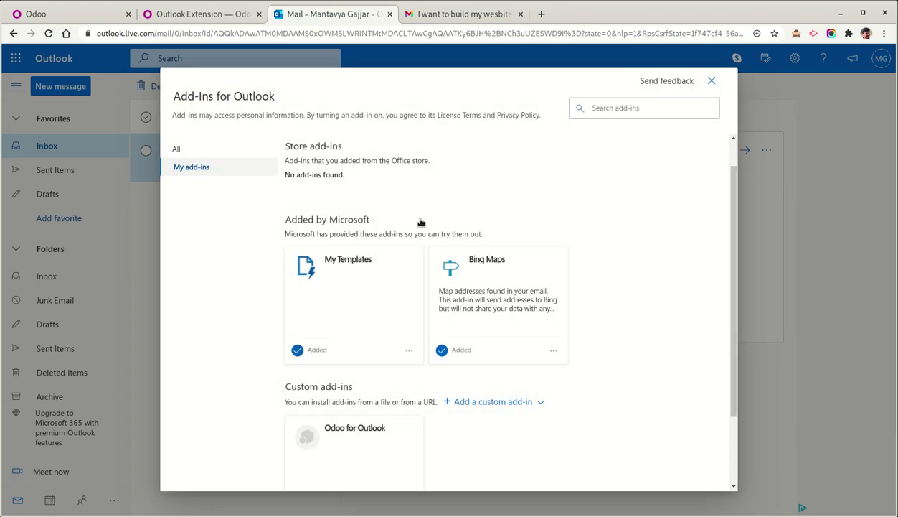
pyautogui.scroll(-2, 423, 287)
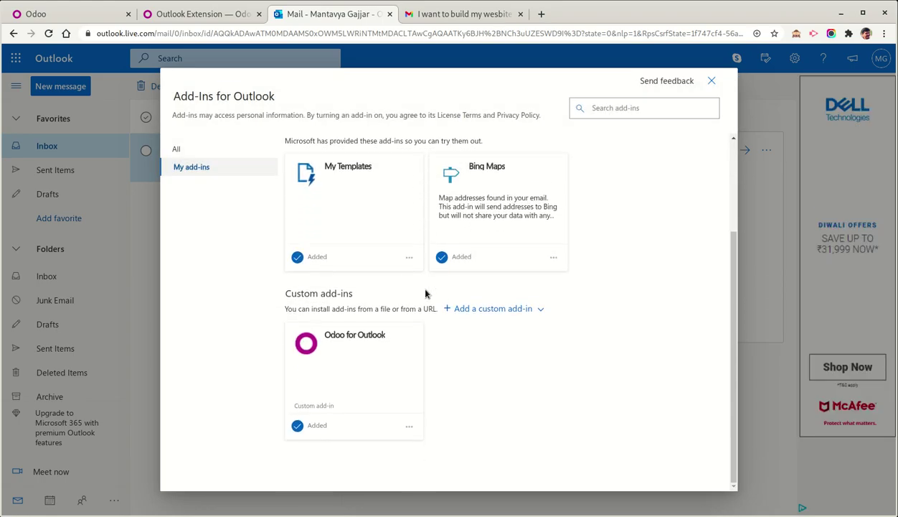
# - View the Odoo for Outlook add-in's details and check for its entry among the email's additional actions
pyautogui.click(405, 339)
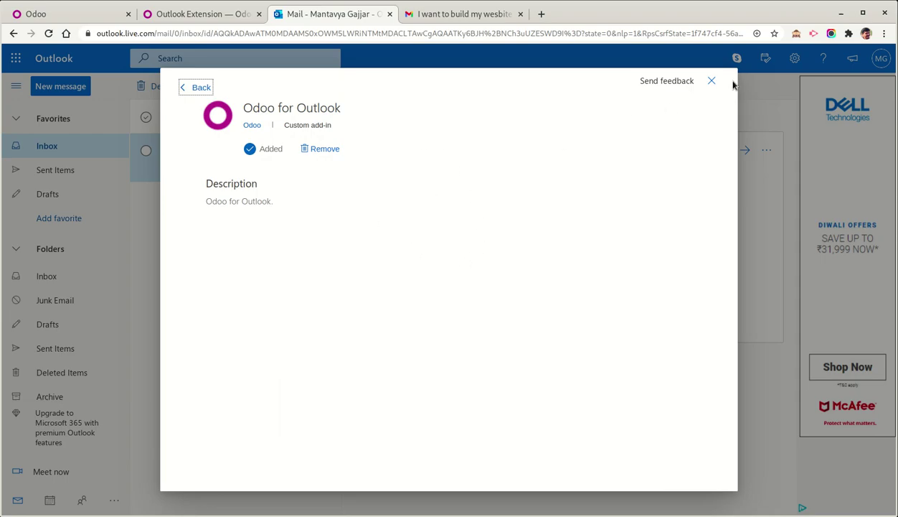
pyautogui.click(711, 81)
pyautogui.click(767, 150)
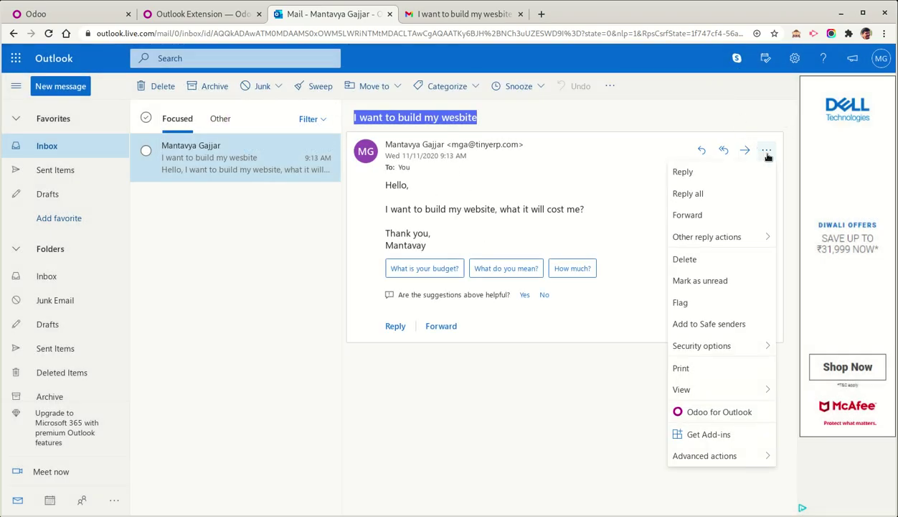
pyautogui.click(766, 151)
# - Switch to the Odoo database and view the existing customers in CRM
pyautogui.click(172, 14)
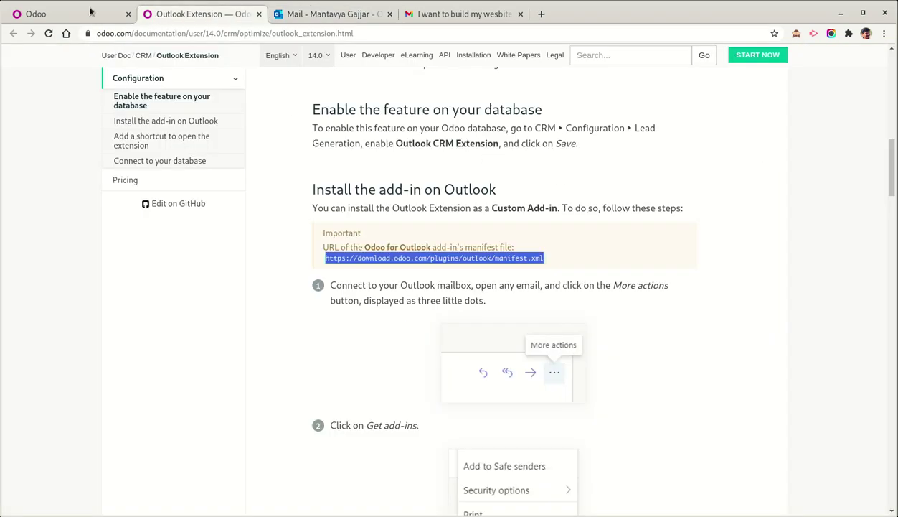
pyautogui.click(91, 11)
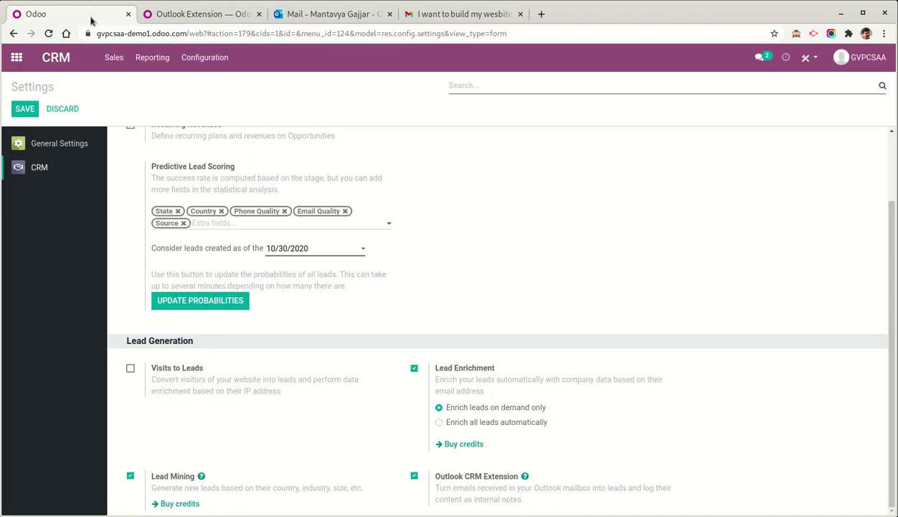
pyautogui.click(63, 65)
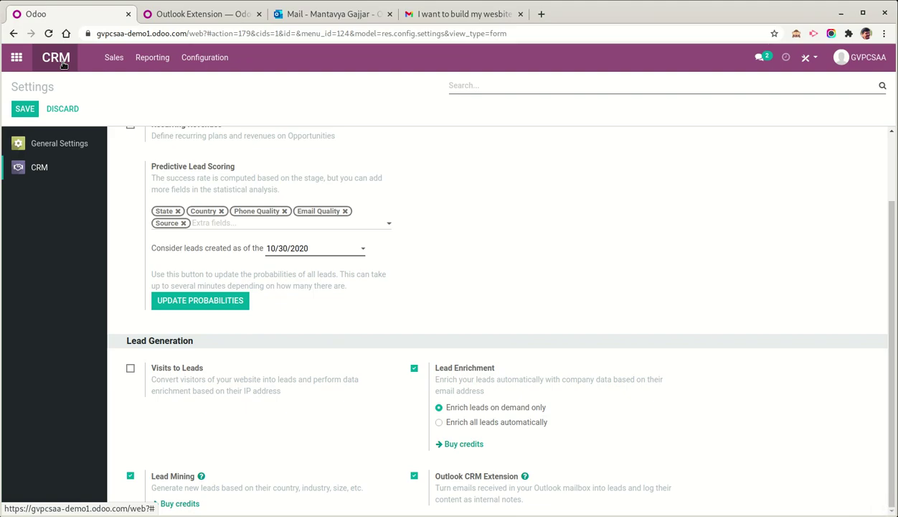
pyautogui.click(116, 57)
pyautogui.click(134, 128)
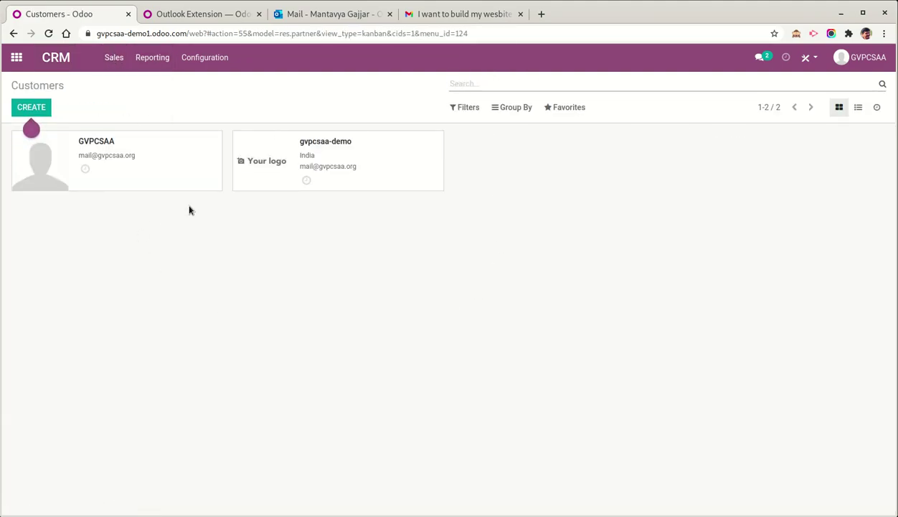
# - Return to the Outlook email, launch Odoo for Outlook on it and open the database login form
pyautogui.click(327, 14)
pyautogui.click(634, 208)
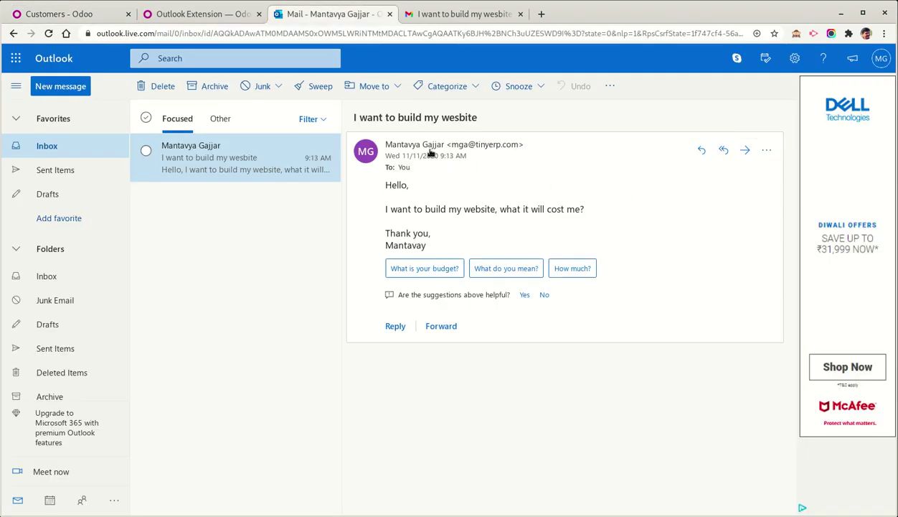
pyautogui.click(766, 149)
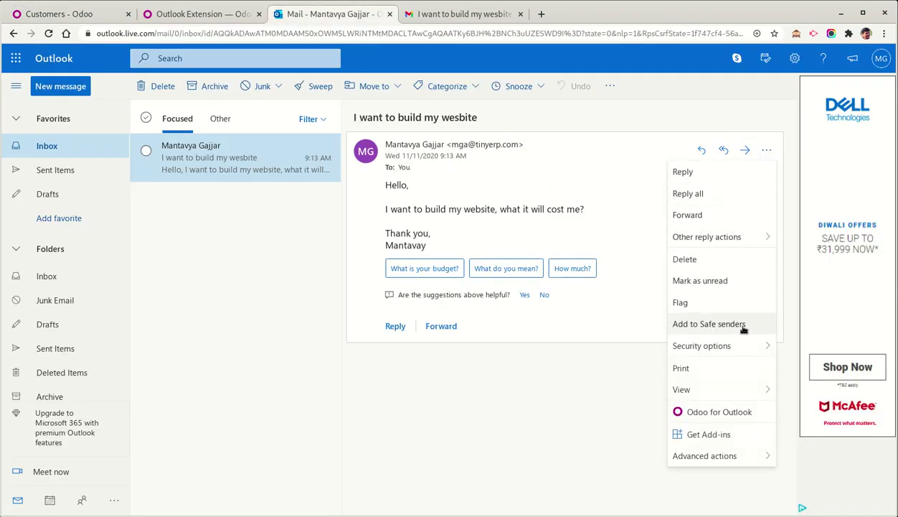
pyautogui.click(719, 412)
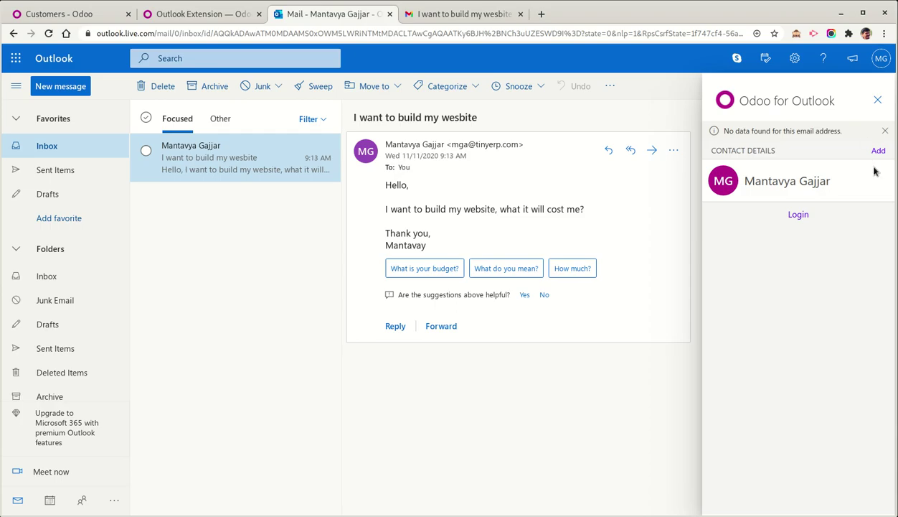
pyautogui.click(800, 214)
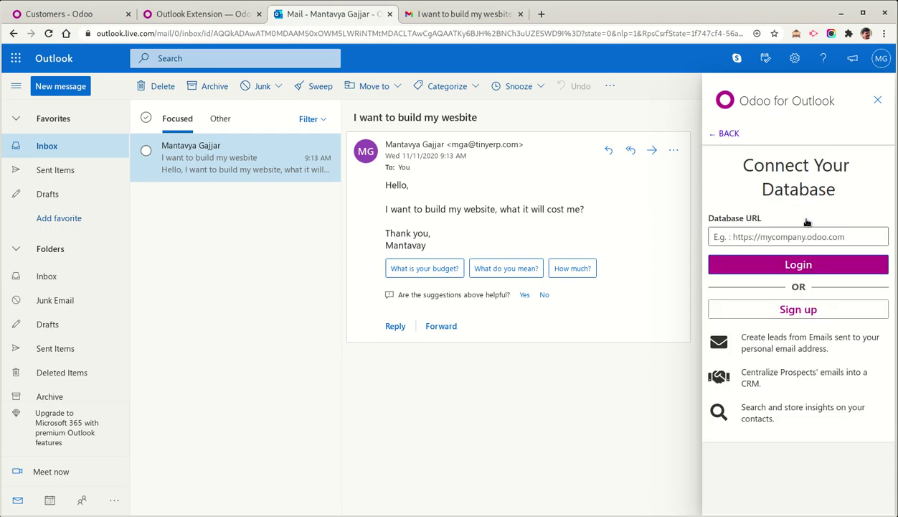
pyautogui.click(81, 15)
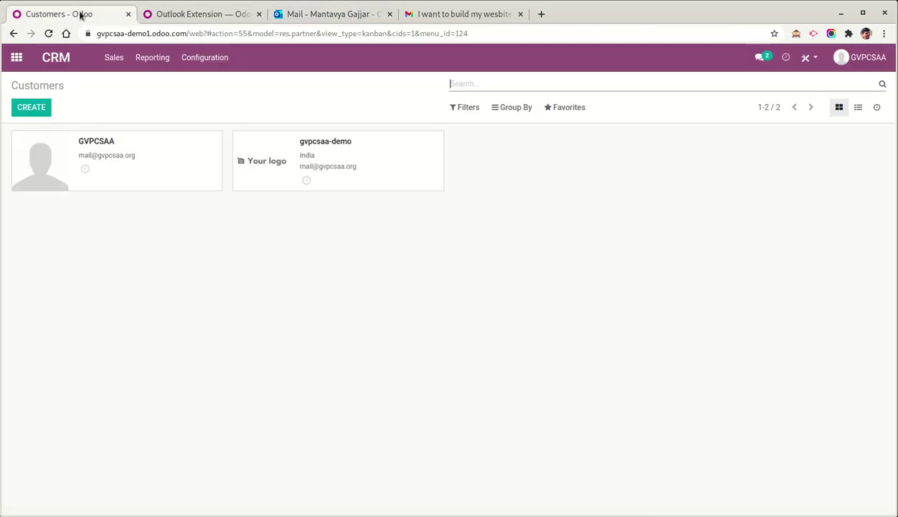
pyautogui.click(164, 33)
pyautogui.click(213, 33)
pyautogui.moveTo(212, 33); pyautogui.dragTo(94, 35)
pyautogui.hotkey('ctrl', 'c')
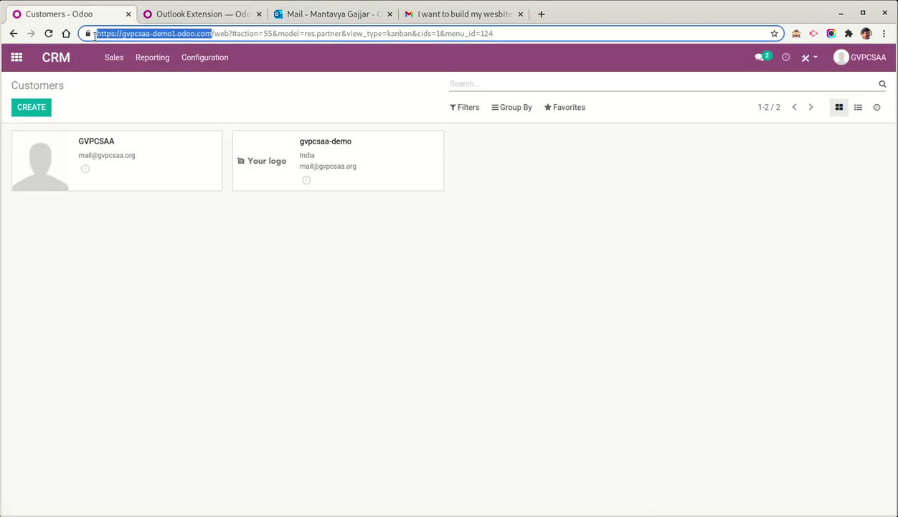
pyautogui.click(289, 20)
pyautogui.click(767, 259)
pyautogui.hotkey('ctrl', 'v')
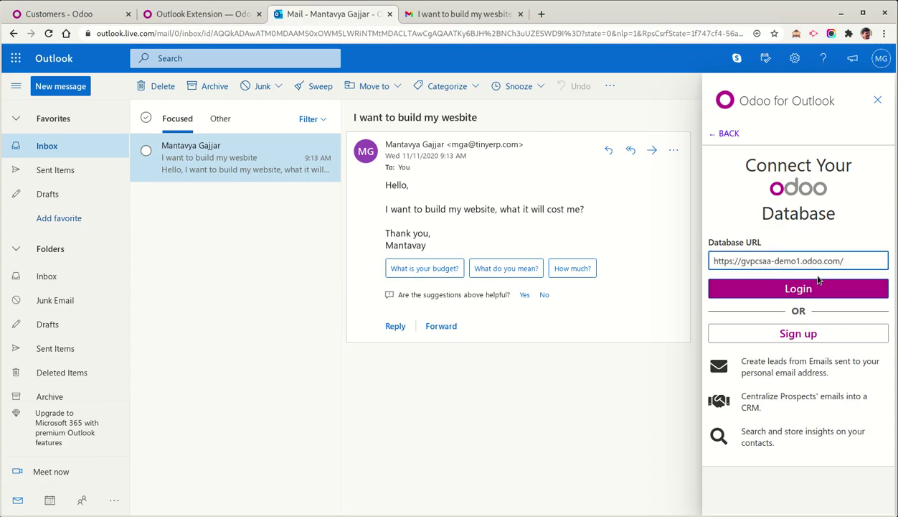
pyautogui.click(815, 289)
pyautogui.click(817, 351)
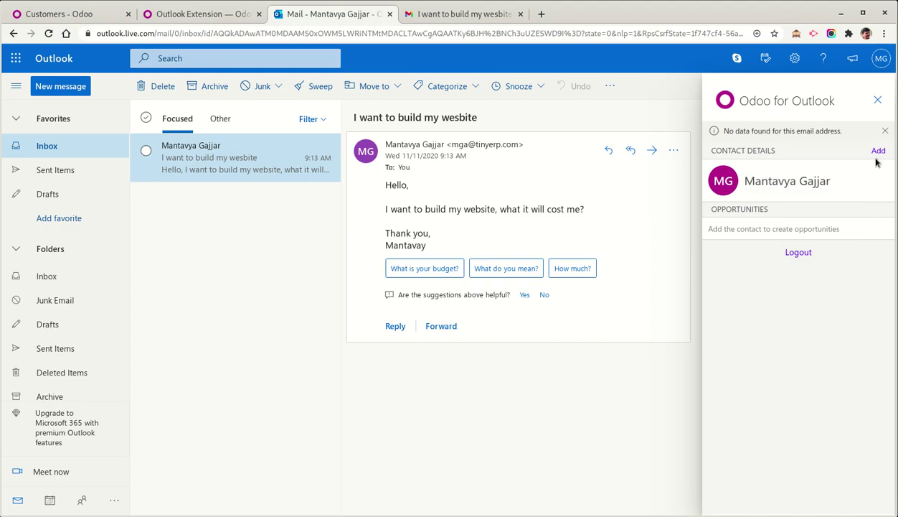
# - Add the email's sender as an Odoo contact and save a new opportunity for that contact with the prefilled details
pyautogui.click(880, 151)
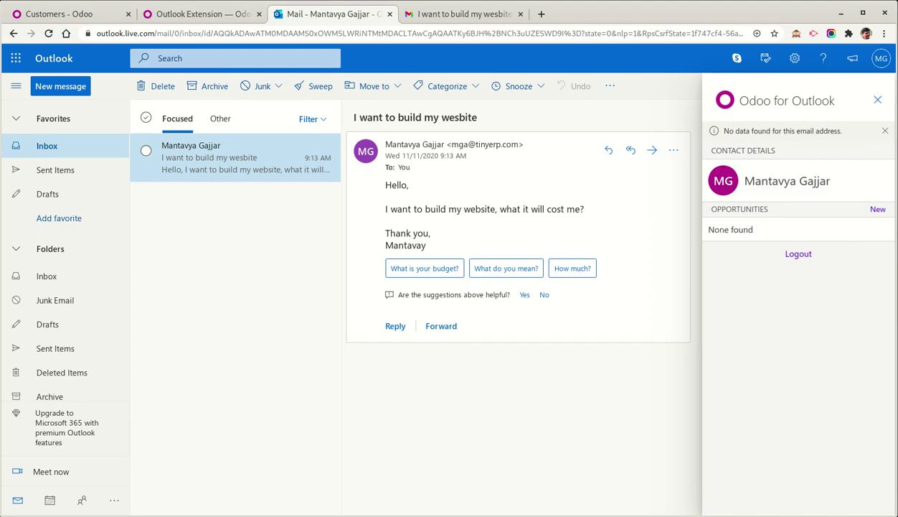
pyautogui.click(878, 211)
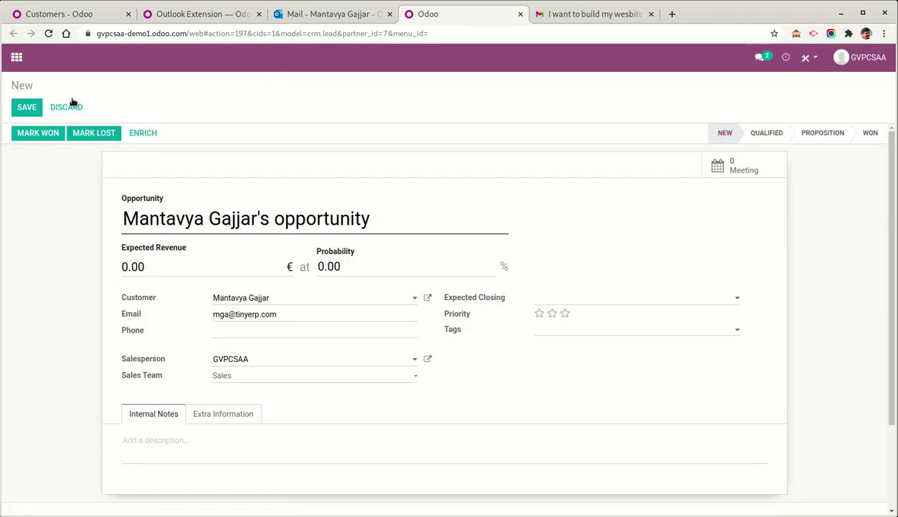
pyautogui.click(25, 113)
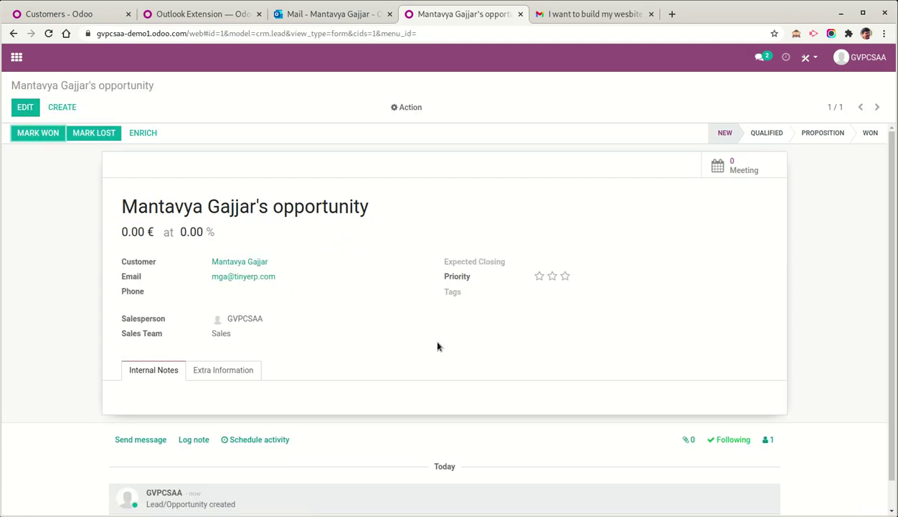
# - Review the saved opportunity and its linked customer record, ending back on the opportunity
pyautogui.scroll(-1, 437, 344)
pyautogui.scroll(1, 305, 144)
pyautogui.click(215, 263)
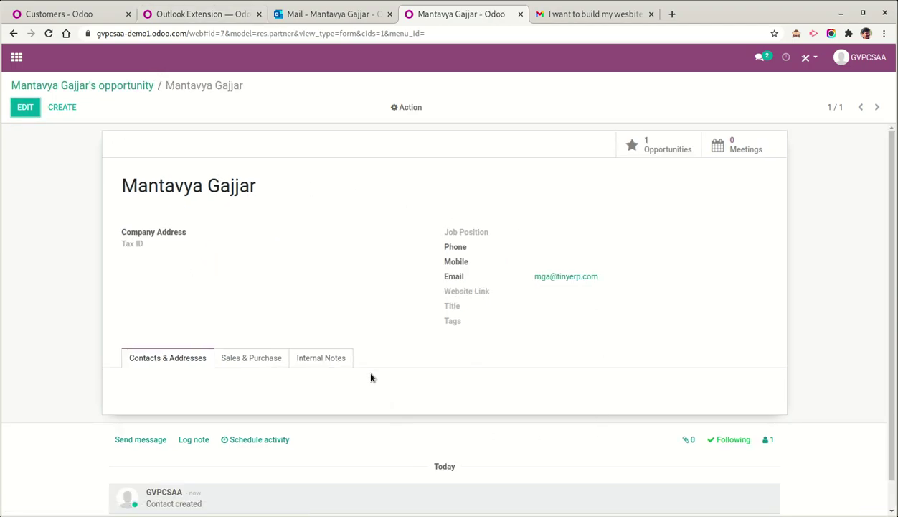
pyautogui.click(96, 88)
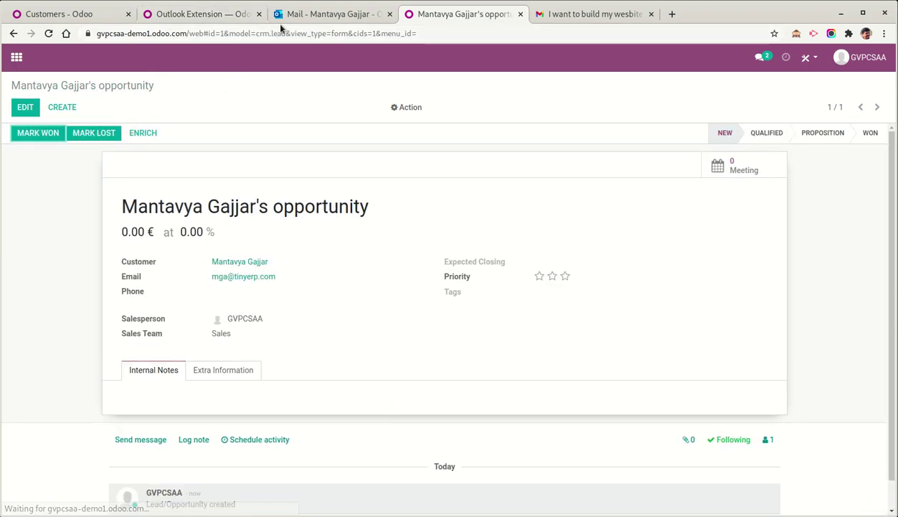
# - Close and relaunch Odoo for Outlook on the email to check the contact's opportunities
pyautogui.click(285, 17)
pyautogui.click(879, 101)
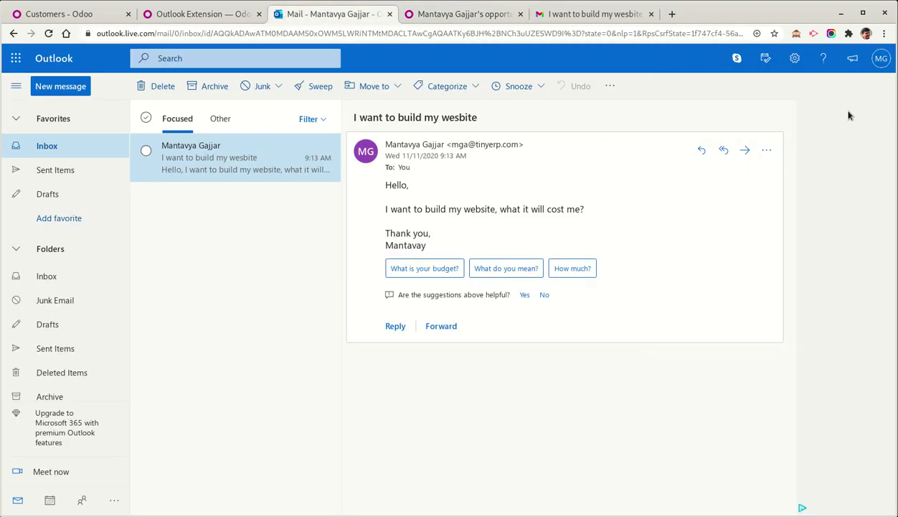
pyautogui.click(767, 150)
pyautogui.click(711, 408)
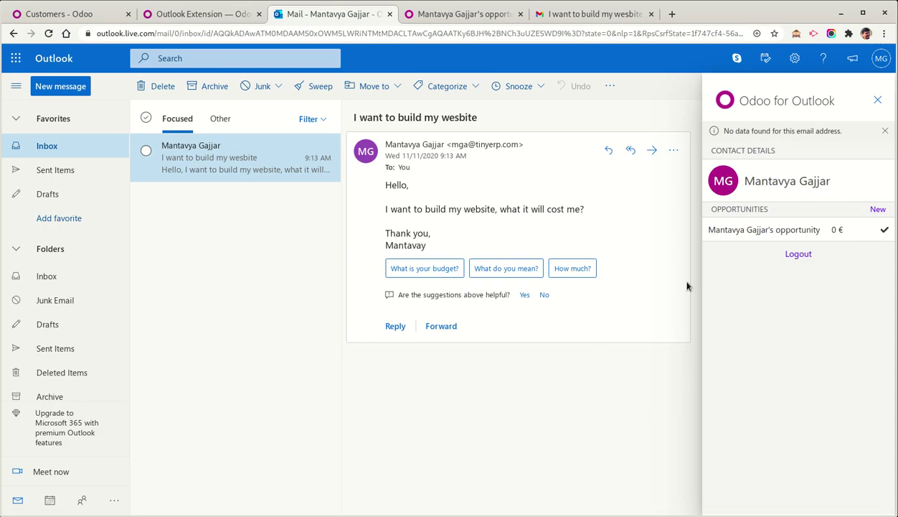
# - Switch to Odoo and examine the email logged on the new opportunity in the CRM pipeline
pyautogui.click(495, 14)
pyautogui.click(16, 57)
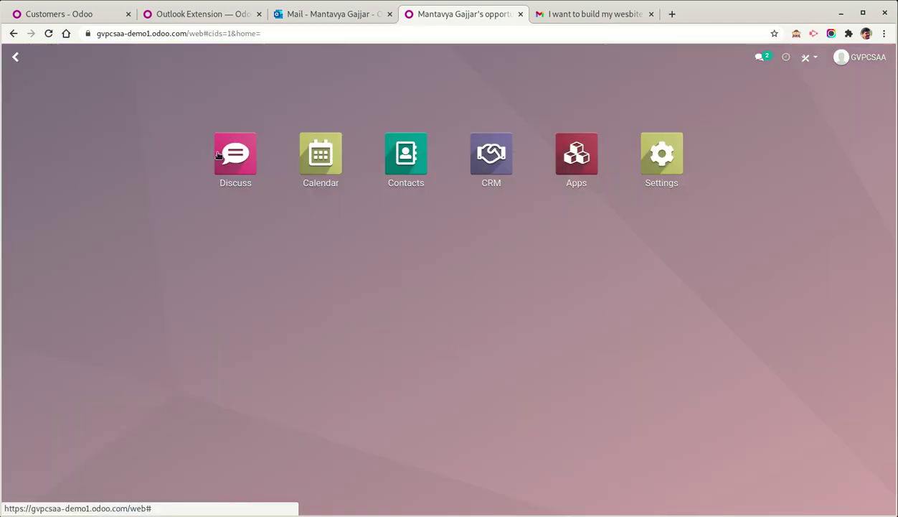
pyautogui.click(488, 166)
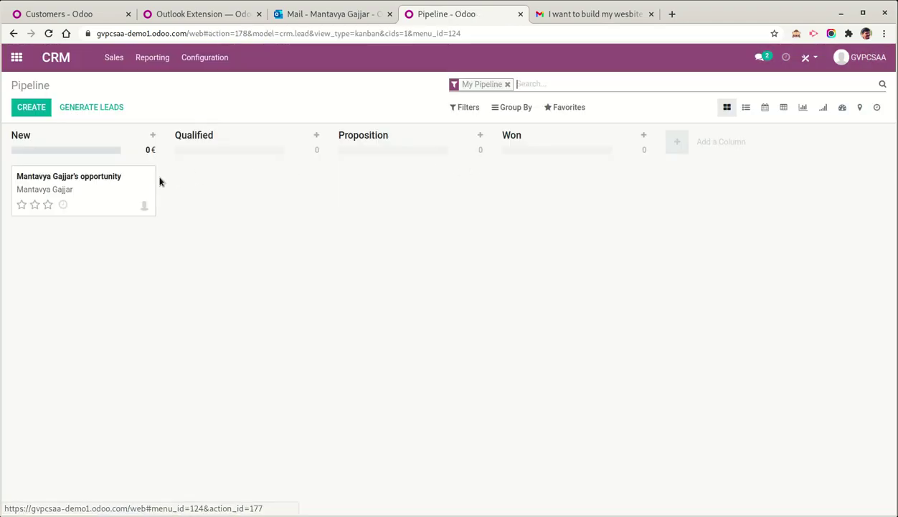
pyautogui.click(93, 189)
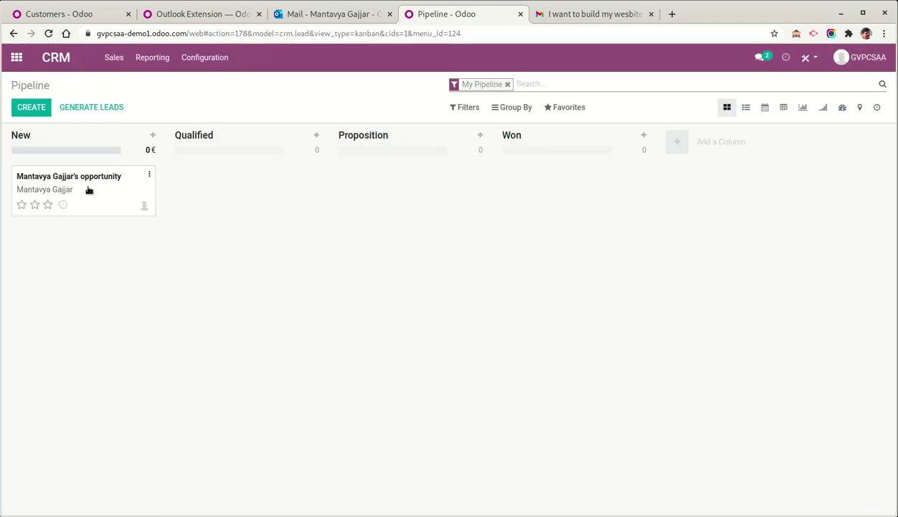
pyautogui.scroll(-3, 371, 295)
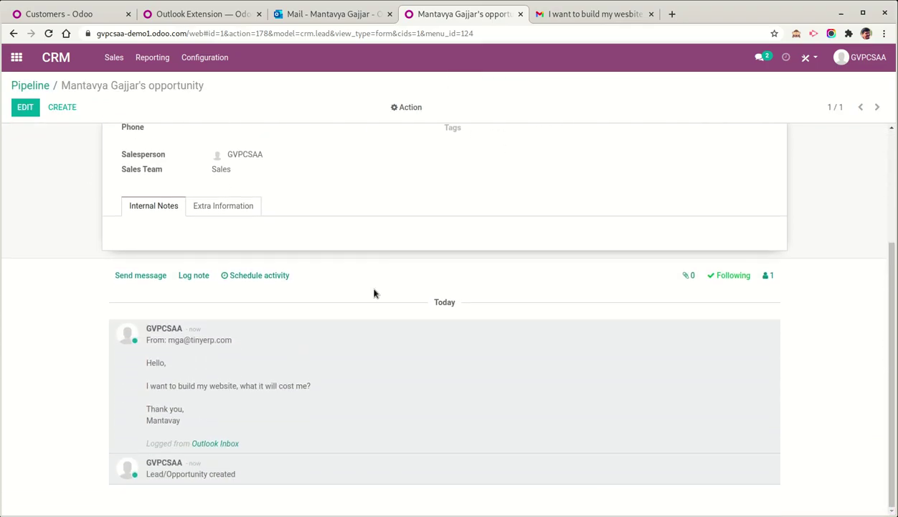
pyautogui.scroll(3, 427, 409)
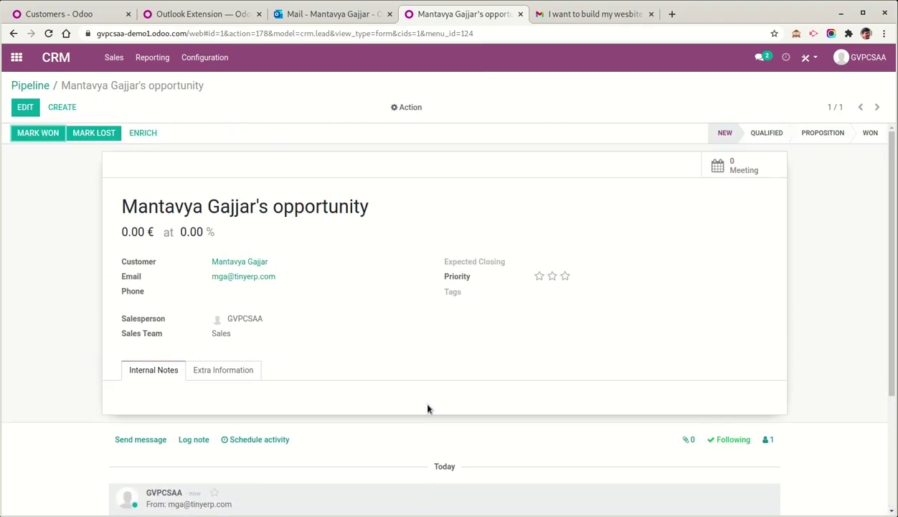
# - Switch to Gmail and reply to the "I want to build my wesbite" email with "Hello, One mote email to outlook."
pyautogui.click(553, 19)
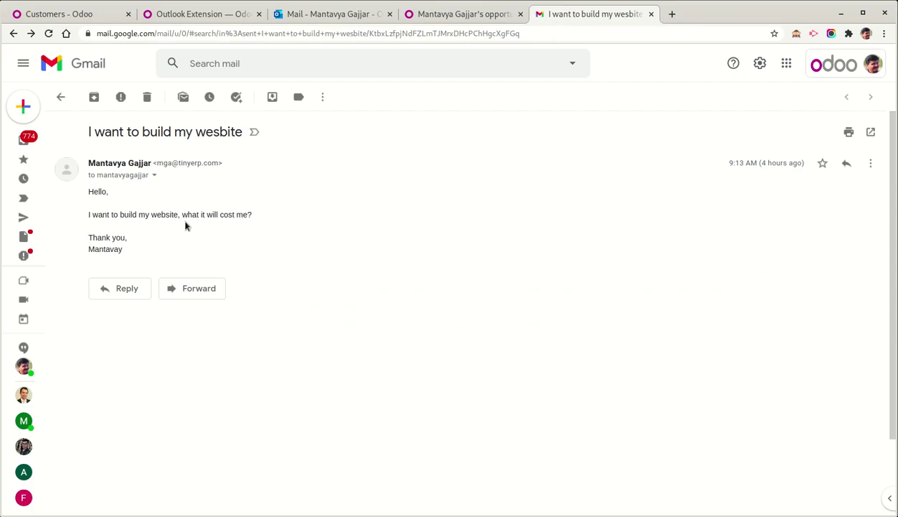
pyautogui.click(127, 288)
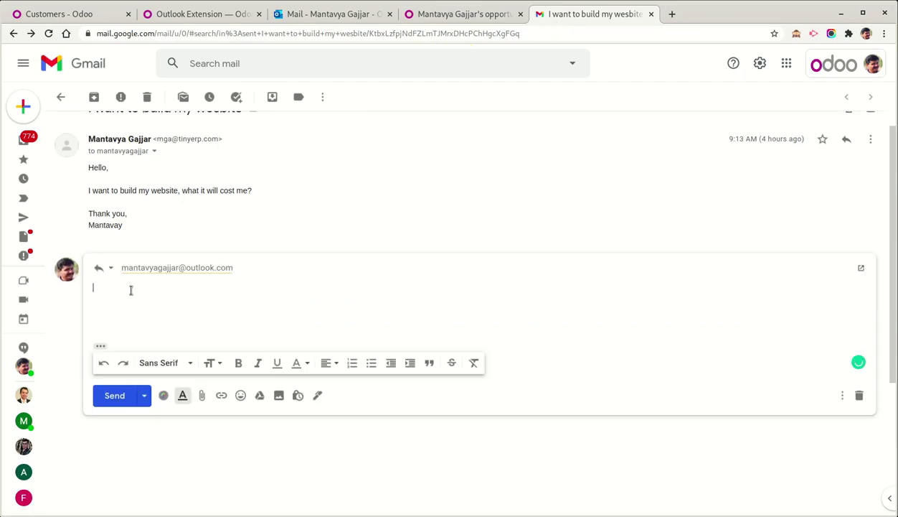
pyautogui.write('Hello,')
pyautogui.click(118, 396)
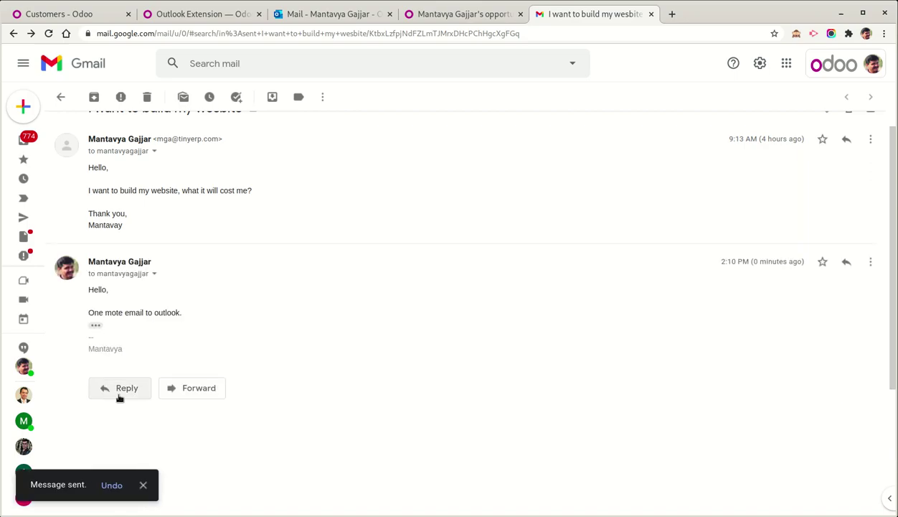
# - Switch to Outlook, refresh the inbox and launch Odoo for Outlook on the newly received reply
pyautogui.click(356, 15)
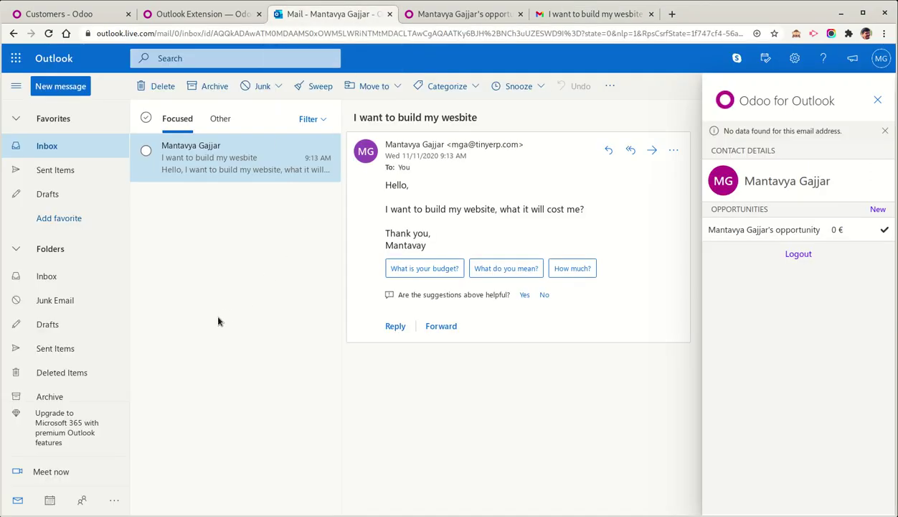
pyautogui.click(61, 170)
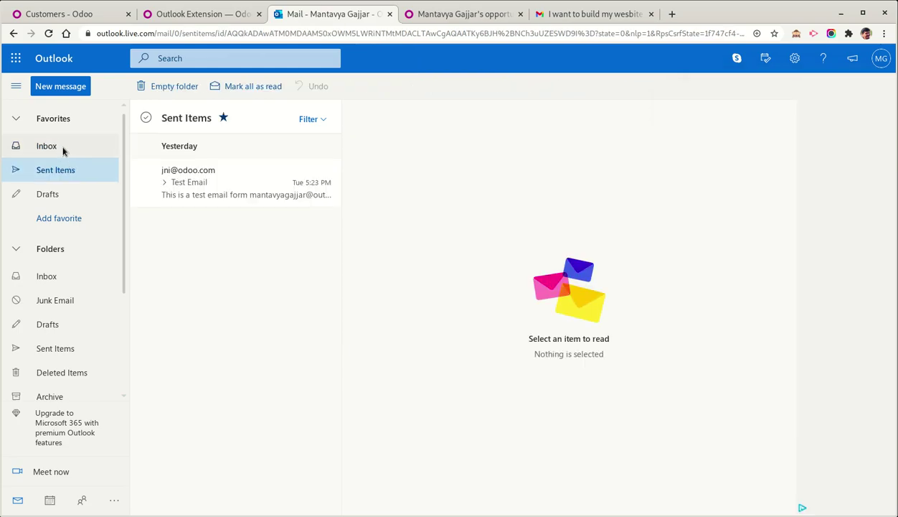
pyautogui.click(63, 150)
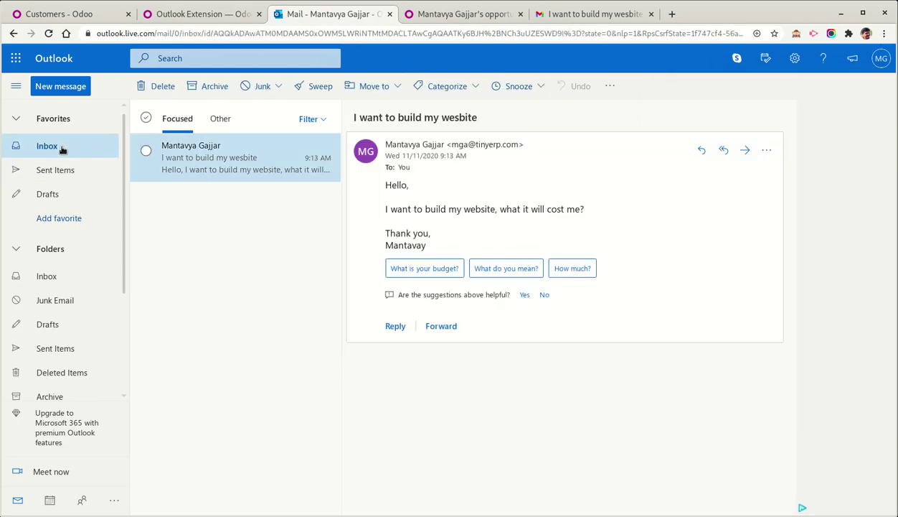
pyautogui.scroll(-3, 110, 271)
pyautogui.scroll(1, 102, 271)
pyautogui.scroll(2, 101, 271)
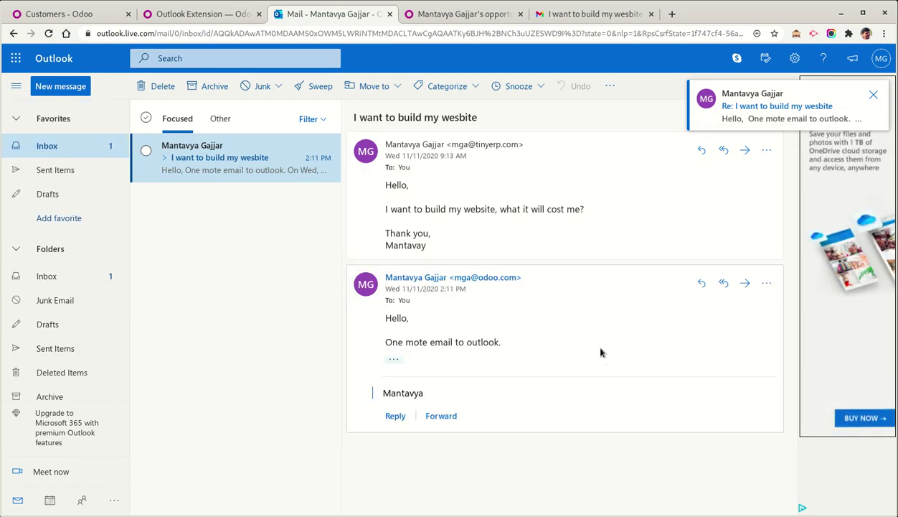
pyautogui.click(767, 283)
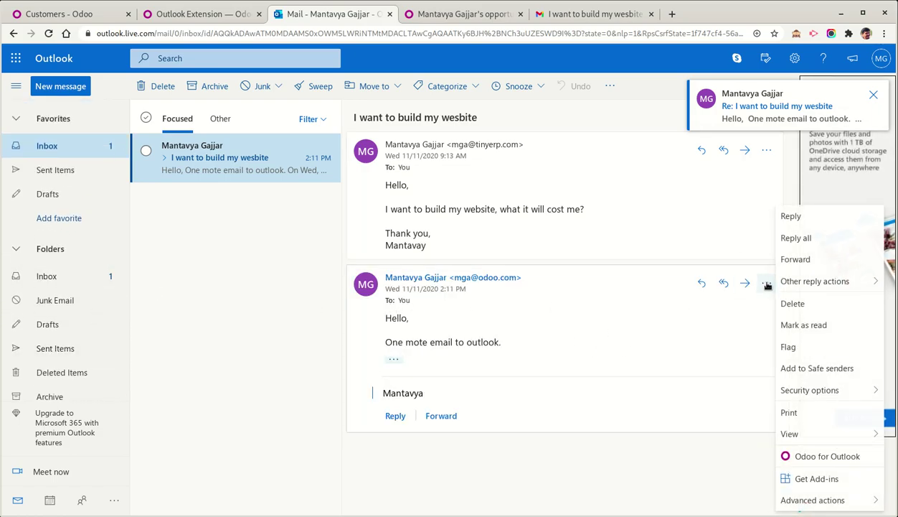
pyautogui.click(827, 456)
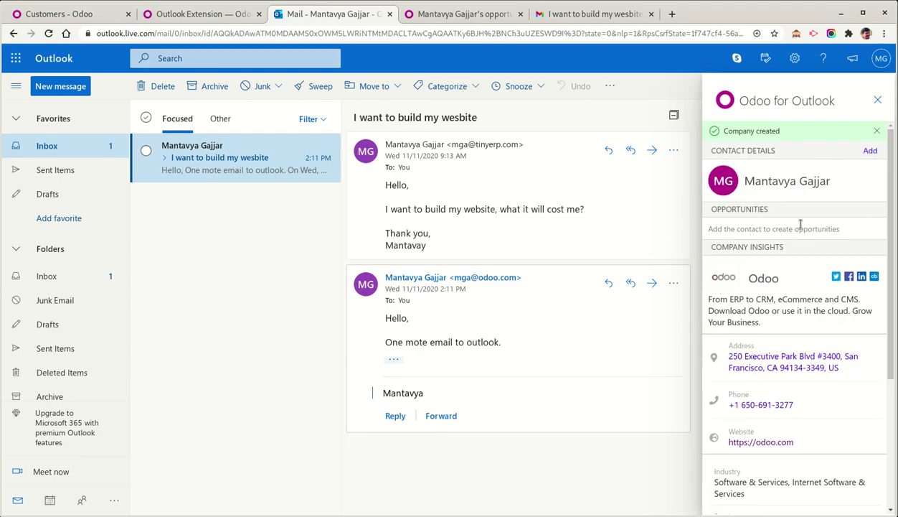
# - Review the contact's opportunities and company insights in the add-in and check the reply's sender address
pyautogui.scroll(-5, 800, 224)
pyautogui.scroll(5, 802, 227)
pyautogui.moveTo(707, 231)
pyautogui.mouseDown()
pyautogui.moveTo(892, 235)
pyautogui.moveTo(706, 235)
pyautogui.mouseUp()
pyautogui.click(861, 237)
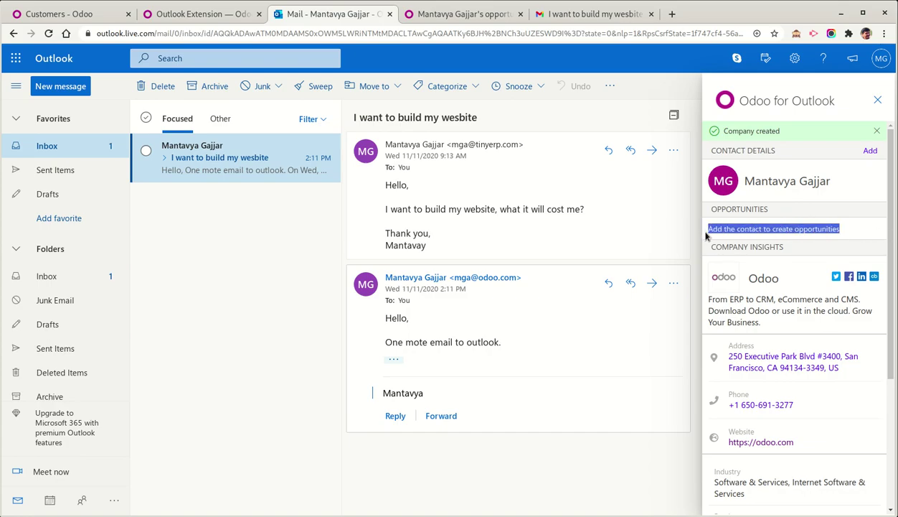
pyautogui.click(841, 241)
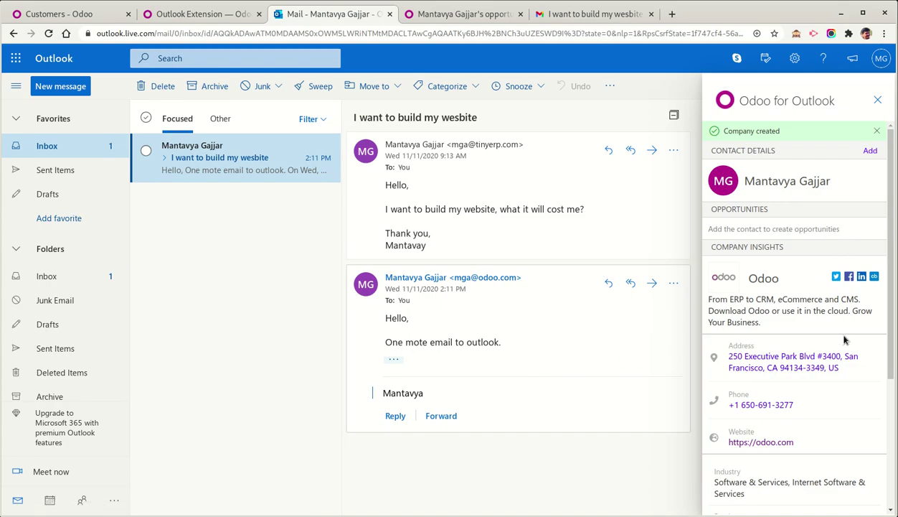
pyautogui.scroll(-5, 841, 340)
pyautogui.scroll(5, 836, 343)
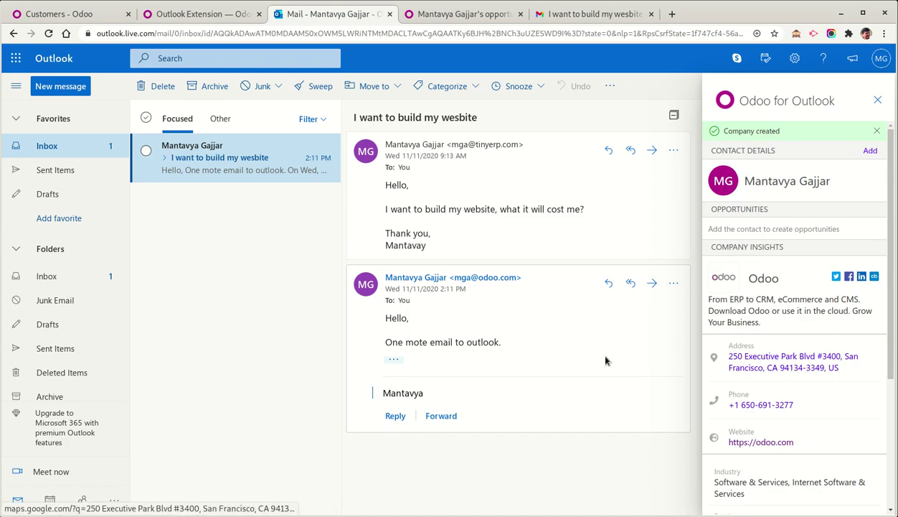
pyautogui.moveTo(528, 286); pyautogui.dragTo(363, 279)
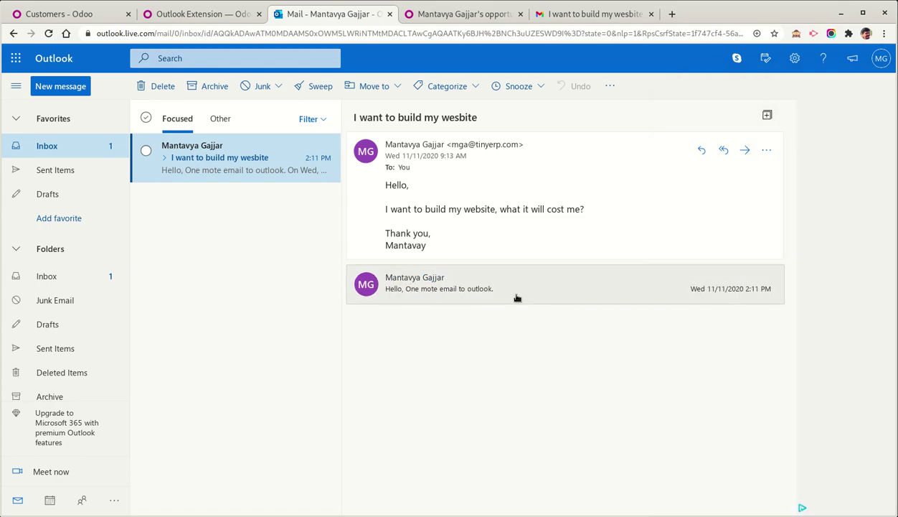
pyautogui.click(512, 292)
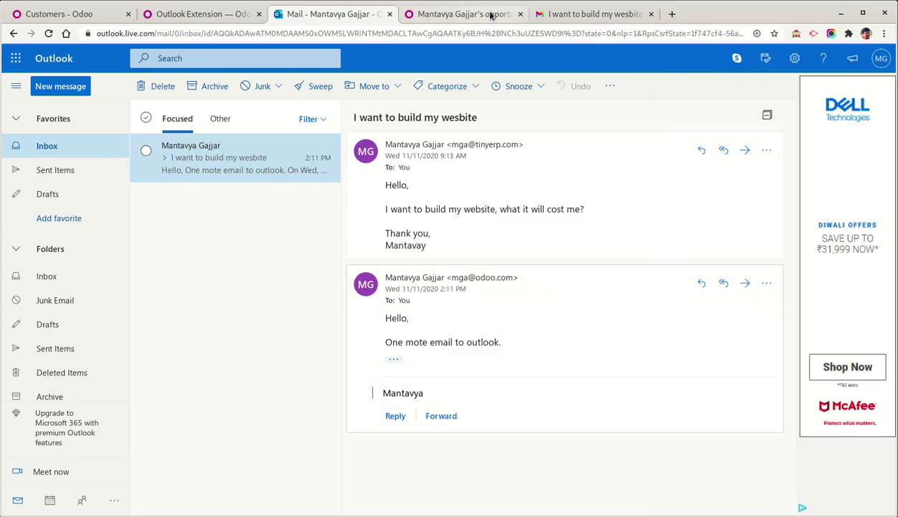
# - Switch to Gmail, copy the text of the sent reply and start a new reply to the original email
pyautogui.click(554, 17)
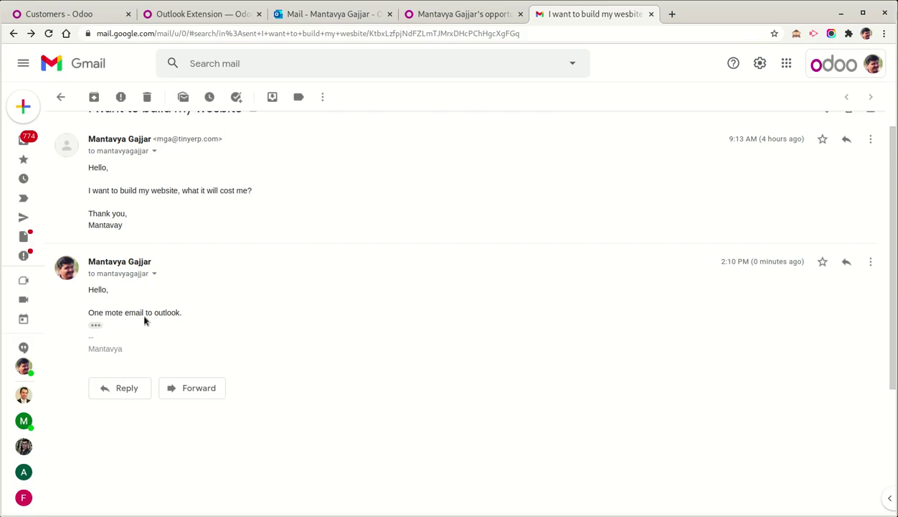
pyautogui.moveTo(89, 287); pyautogui.dragTo(255, 334)
pyautogui.hotkey('ctrl', 'c')
pyautogui.scroll(1, 379, 341)
pyautogui.click(846, 163)
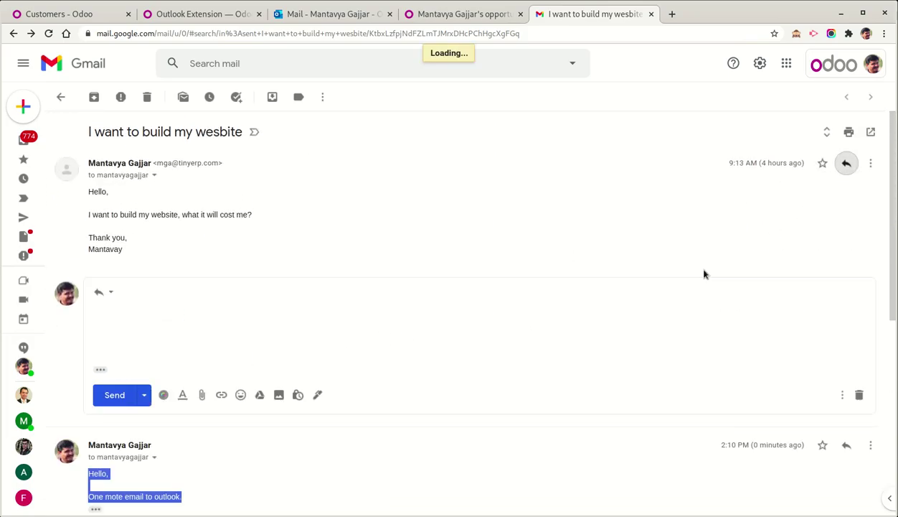
# - Set the reply's sender to the tinyerp.com address, paste the copied text and send it
pyautogui.click(262, 251)
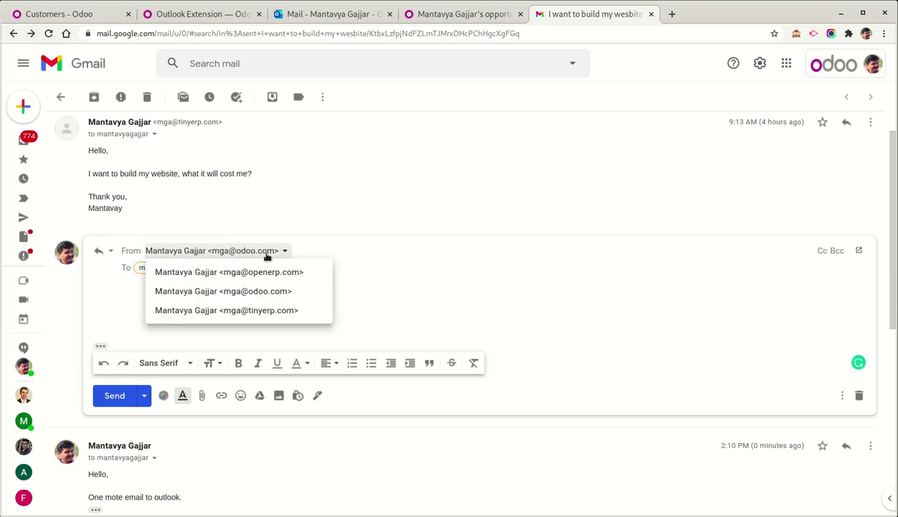
pyautogui.click(268, 310)
pyautogui.click(269, 308)
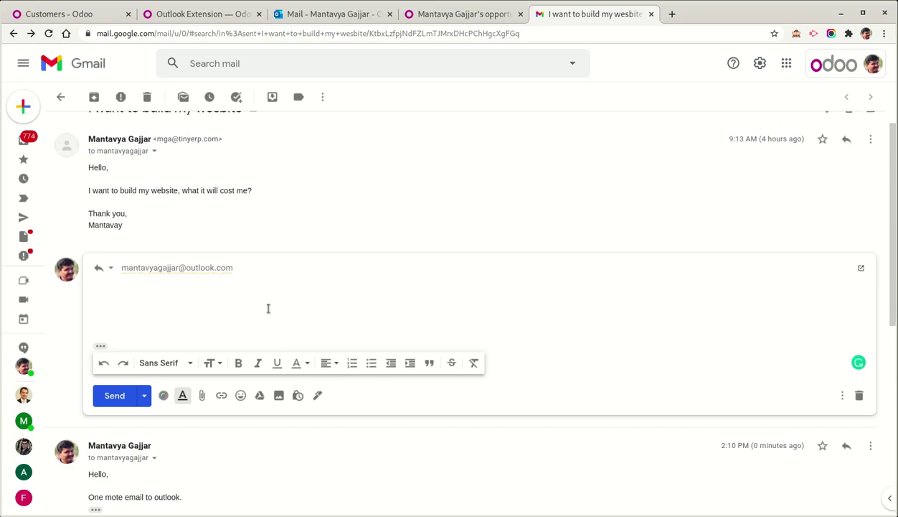
pyautogui.hotkey('ctrl', 'v')
pyautogui.click(112, 391)
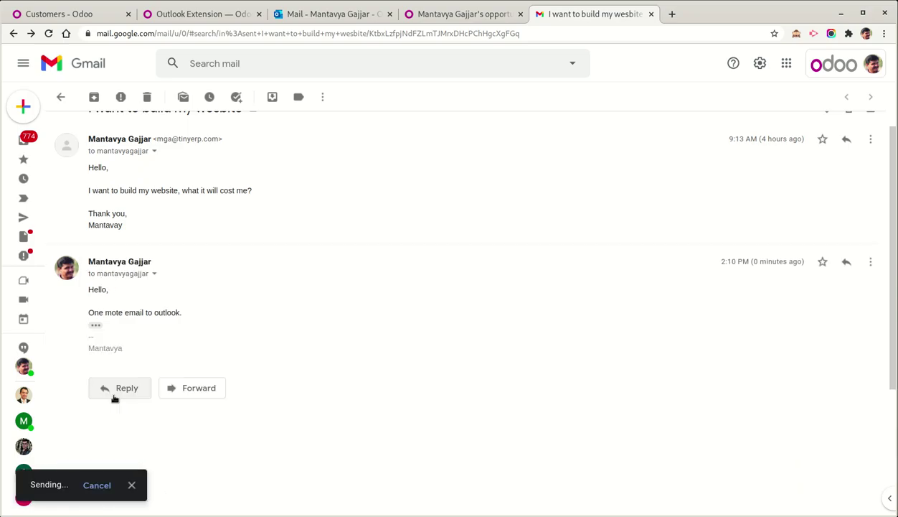
pyautogui.click(314, 266)
pyautogui.click(320, 153)
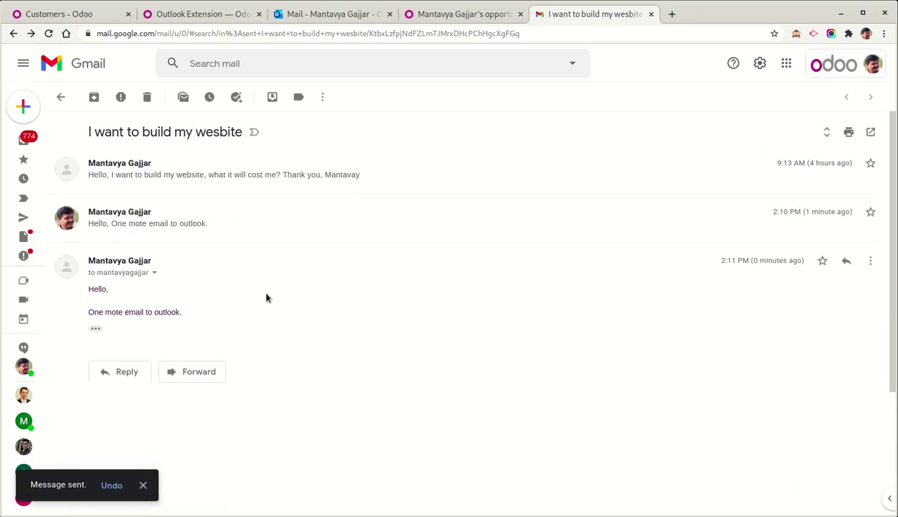
# - Switch to Outlook, launch Odoo for Outlook on the latest reply and log that email to the contact's existing opportunity
pyautogui.click(318, 15)
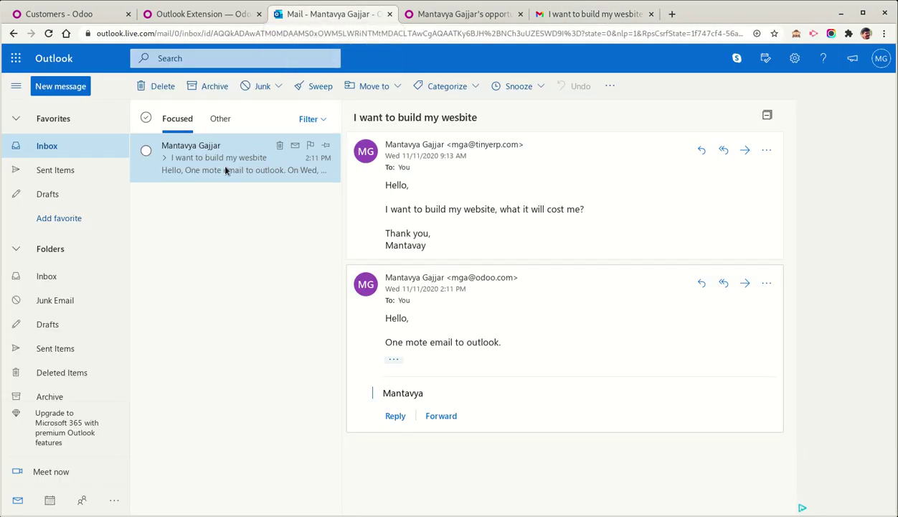
pyautogui.click(50, 170)
pyautogui.click(48, 147)
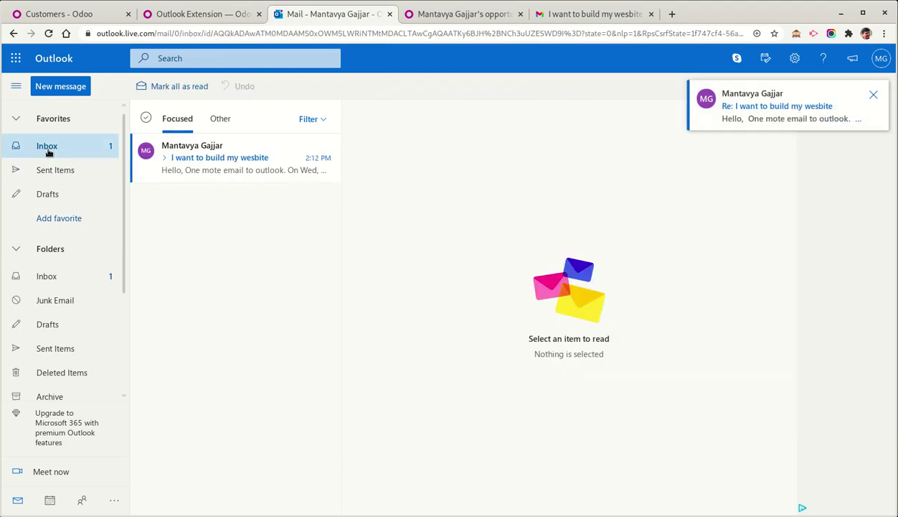
pyautogui.click(239, 170)
pyautogui.scroll(-3, 592, 301)
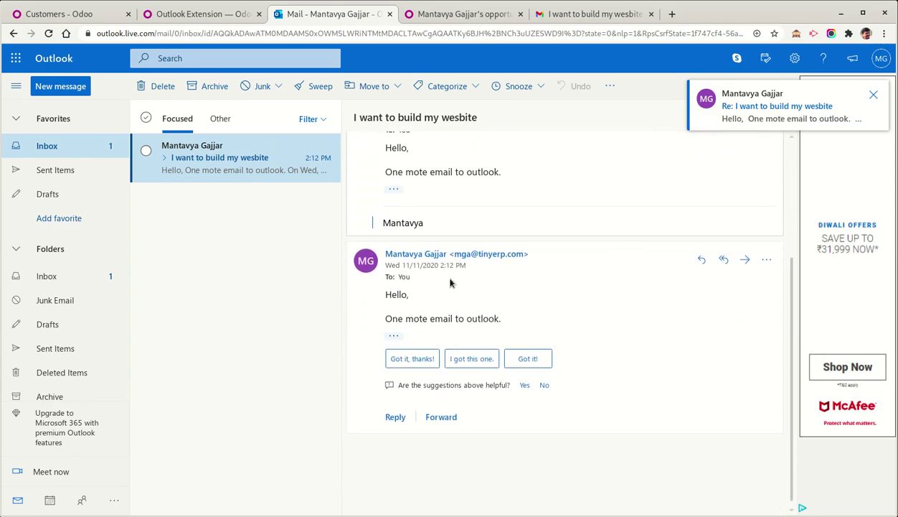
pyautogui.click(766, 259)
pyautogui.click(829, 458)
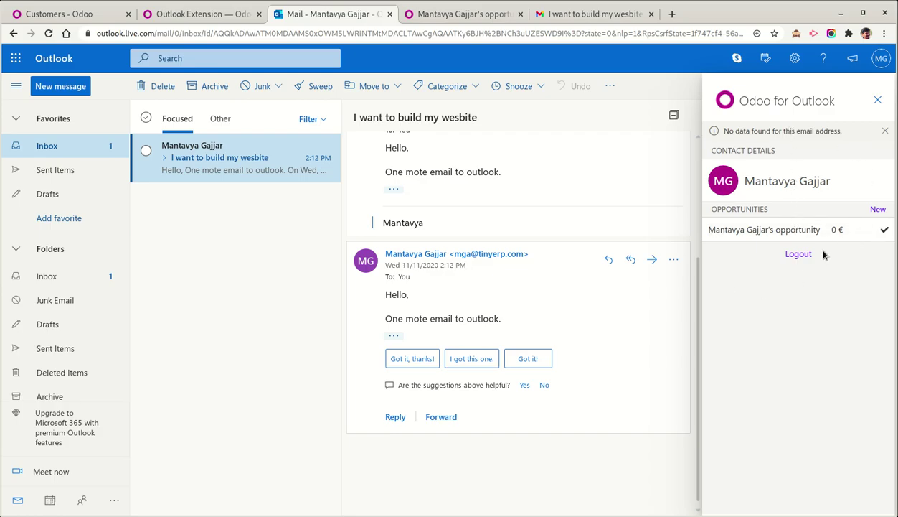
# - Switch to Odoo and review the emails logged on the contact's opportunity in the CRM pipeline
pyautogui.click(99, 15)
pyautogui.hotkey('alt', 'h')
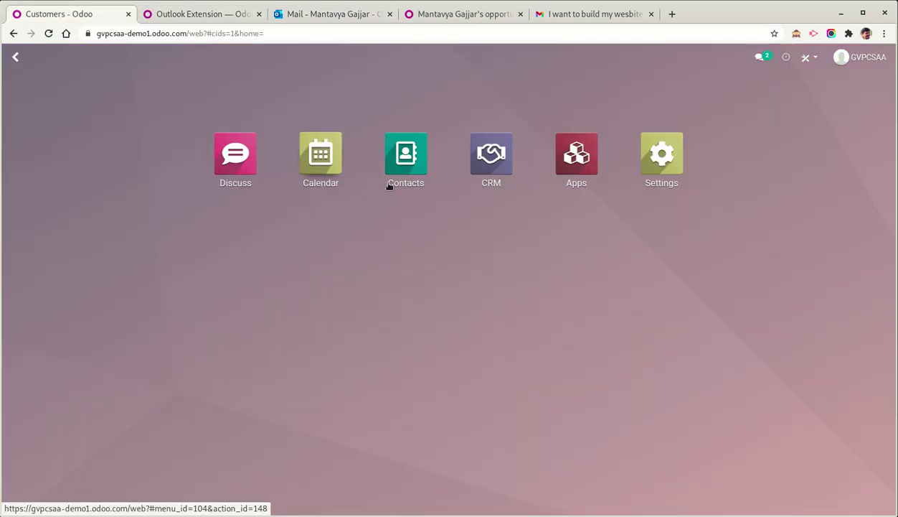
pyautogui.click(488, 164)
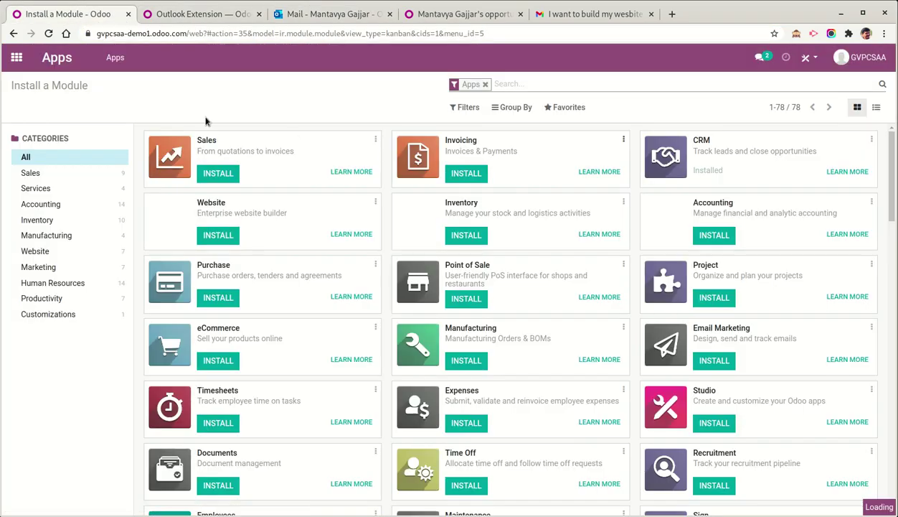
pyautogui.click(111, 190)
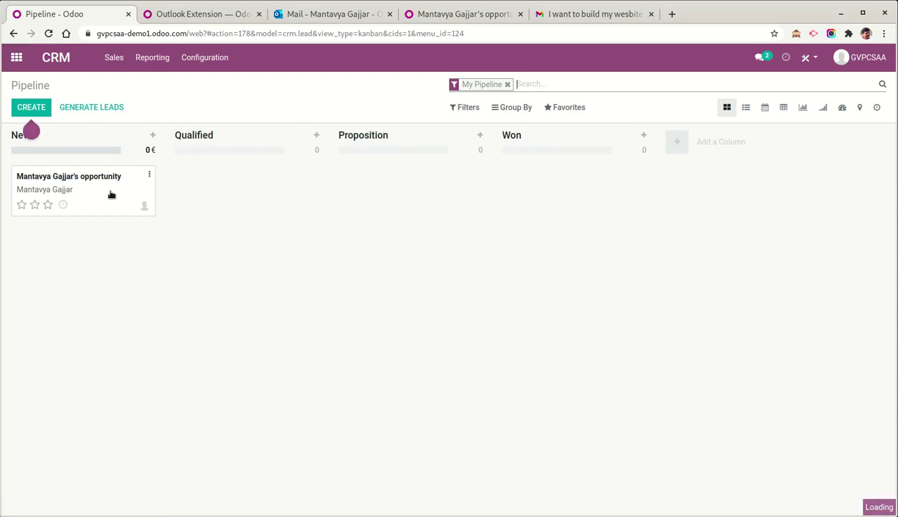
pyautogui.scroll(-5, 452, 327)
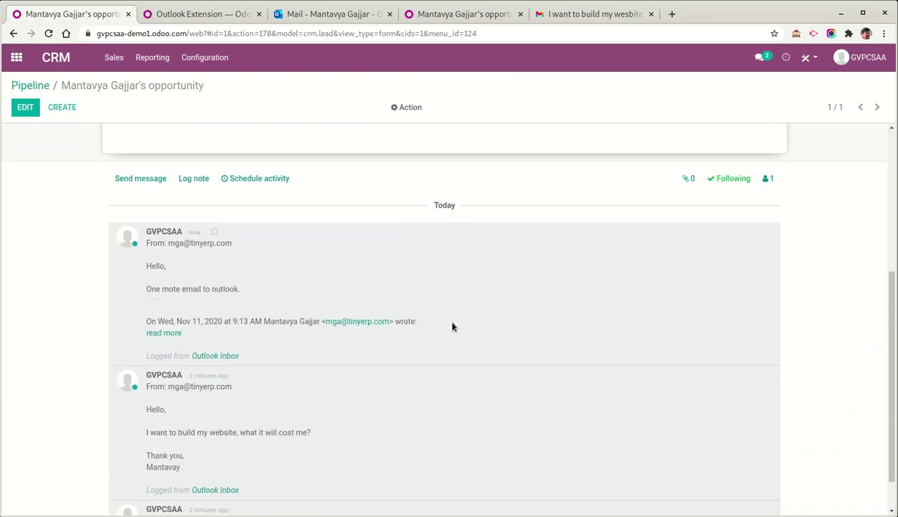
pyautogui.moveTo(147, 337); pyautogui.dragTo(211, 418)
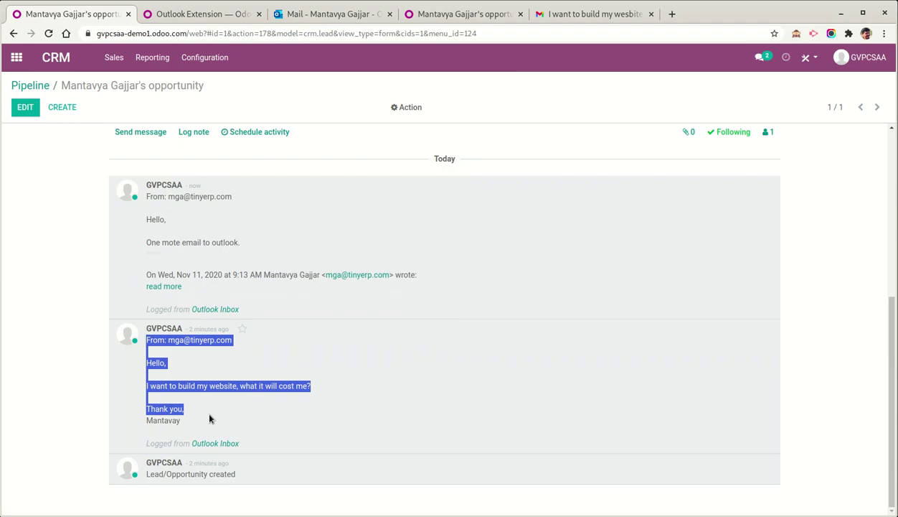
pyautogui.moveTo(149, 196); pyautogui.dragTo(463, 280)
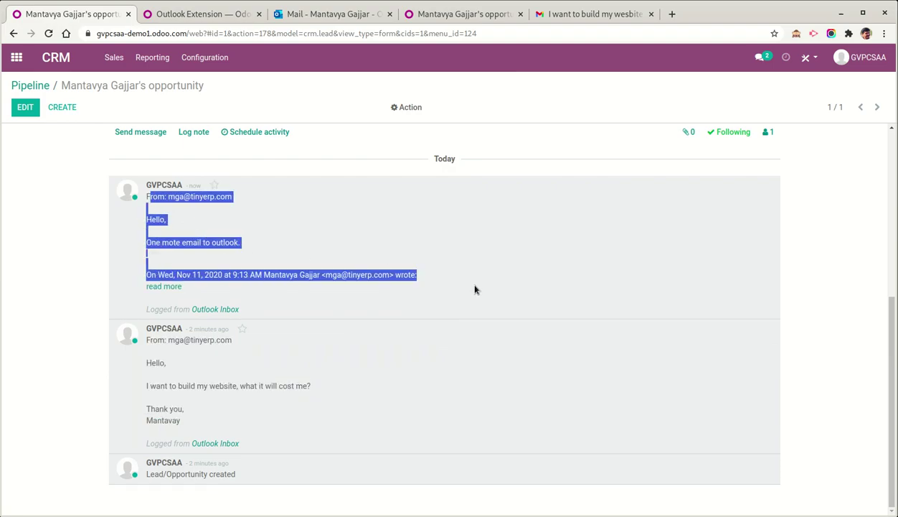
pyautogui.click(416, 221)
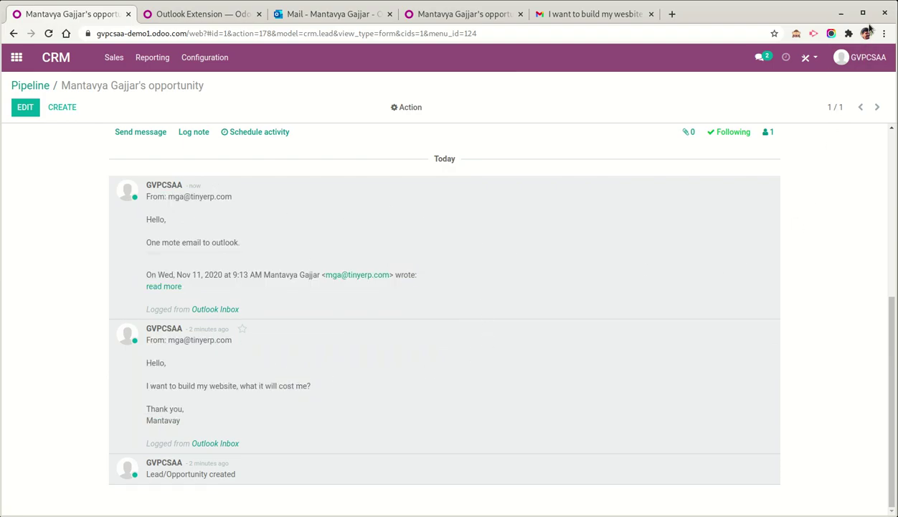